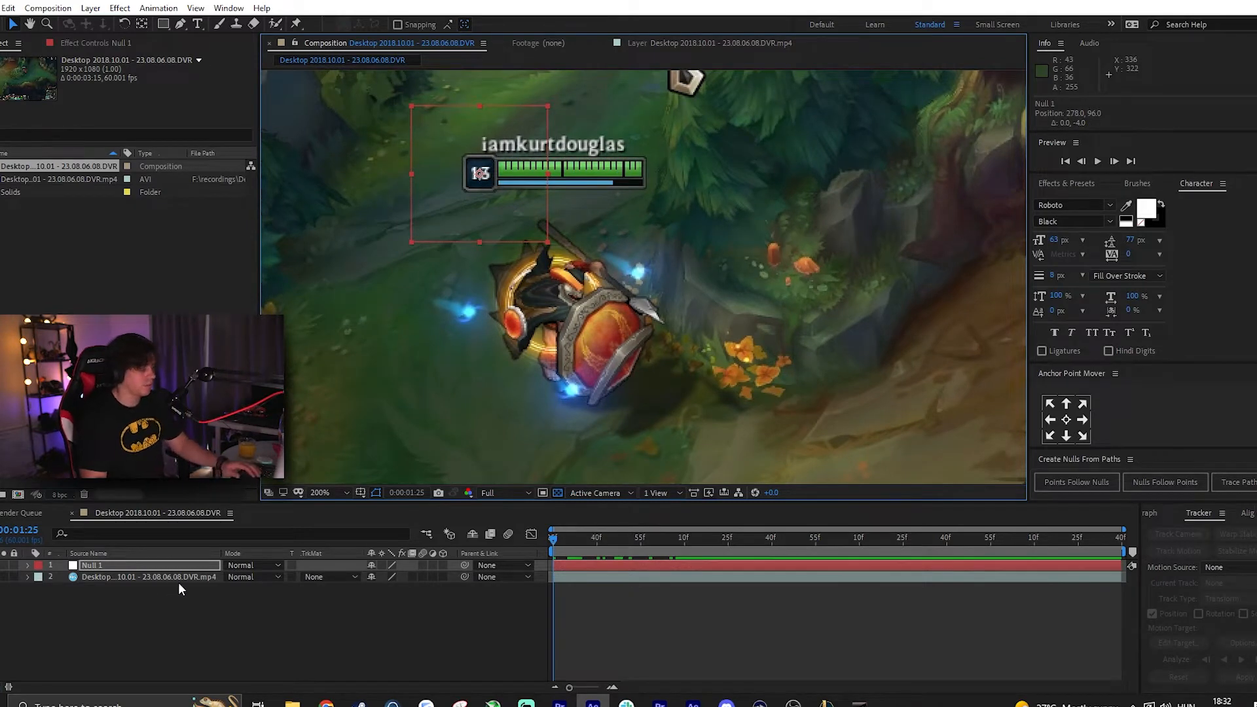
- Reveal Null 1's position and keyframe it onto the champion's level badge at 0:00:01:30
key("p")
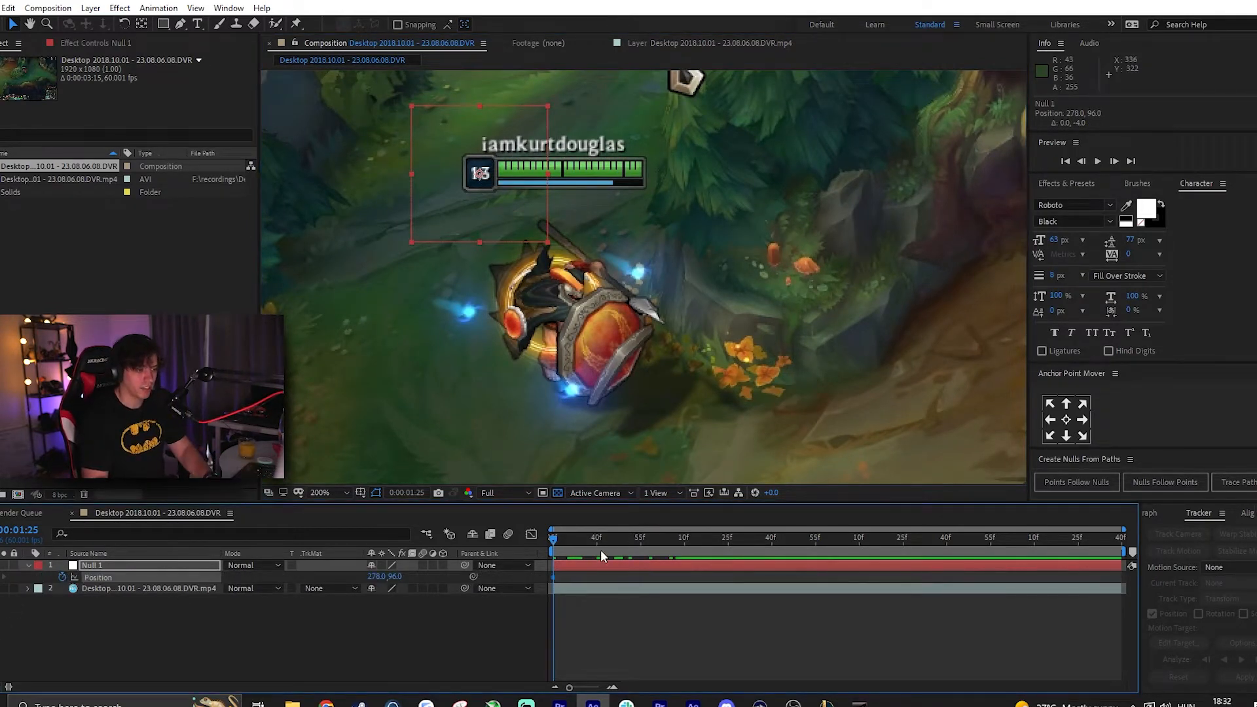
left_click_drag(561, 541, 596, 541)
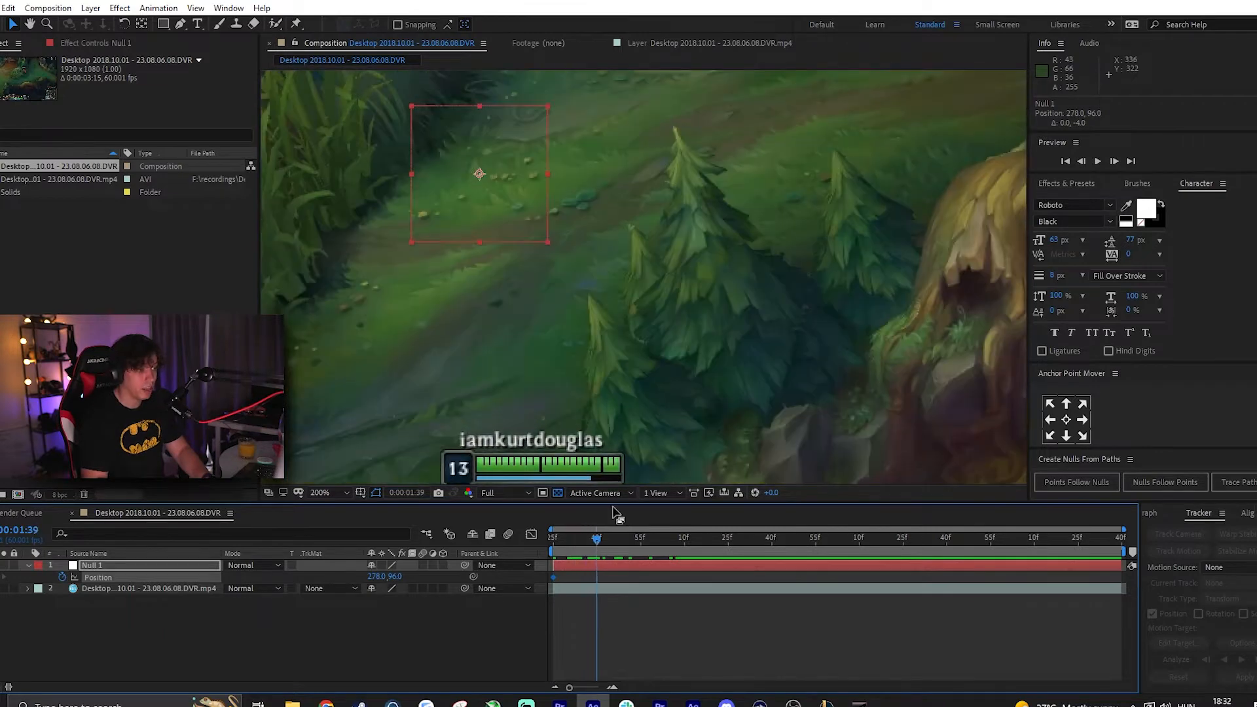
left_click(554, 548)
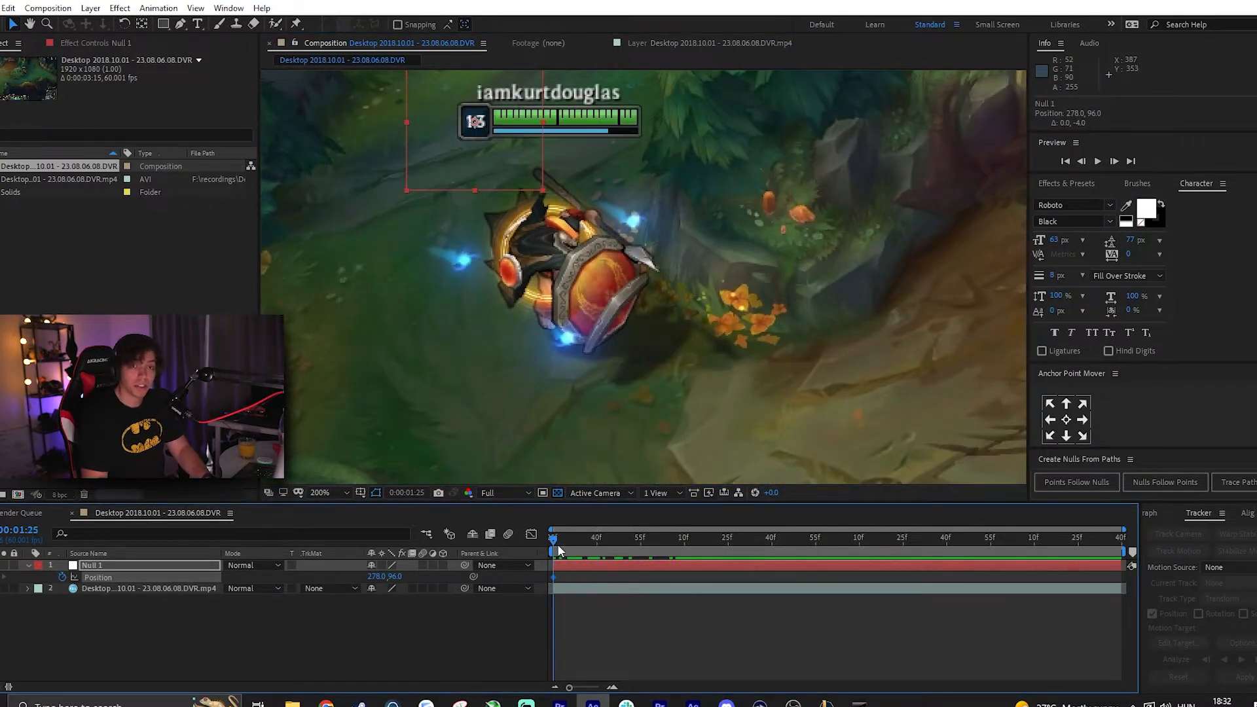
left_click_drag(557, 544, 571, 542)
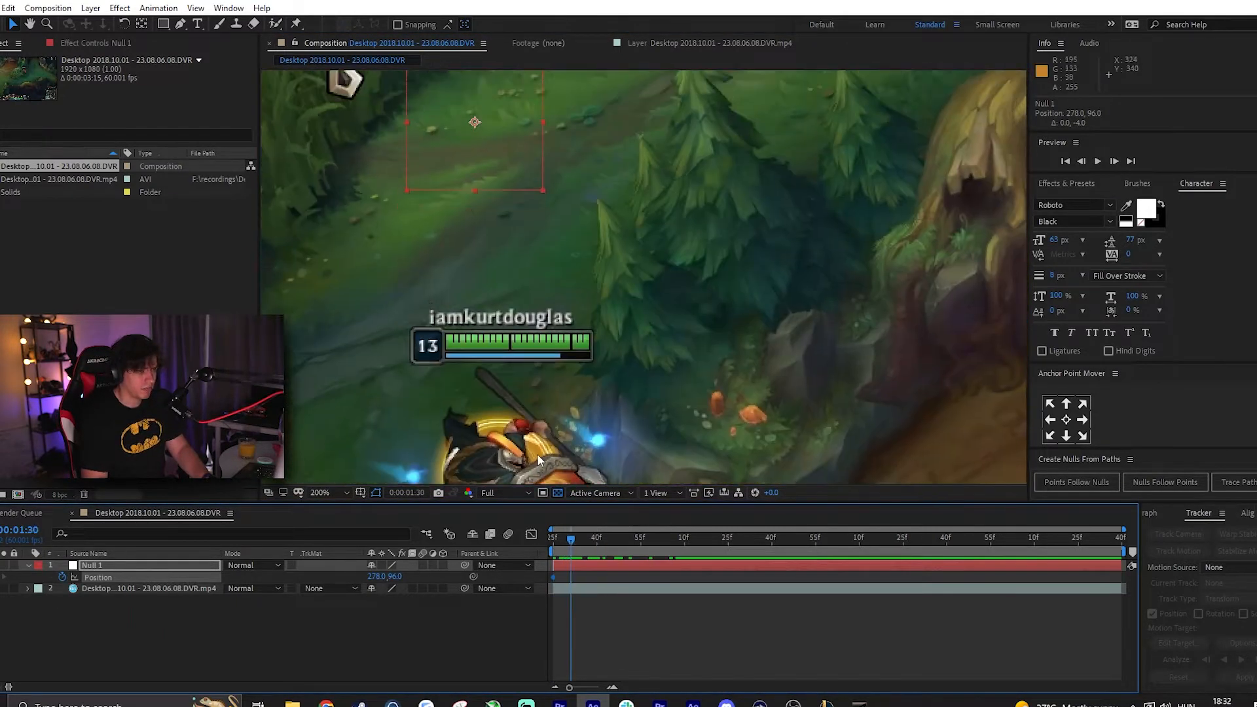
left_click_drag(474, 114, 470, 202)
left_click_drag(436, 344, 429, 332)
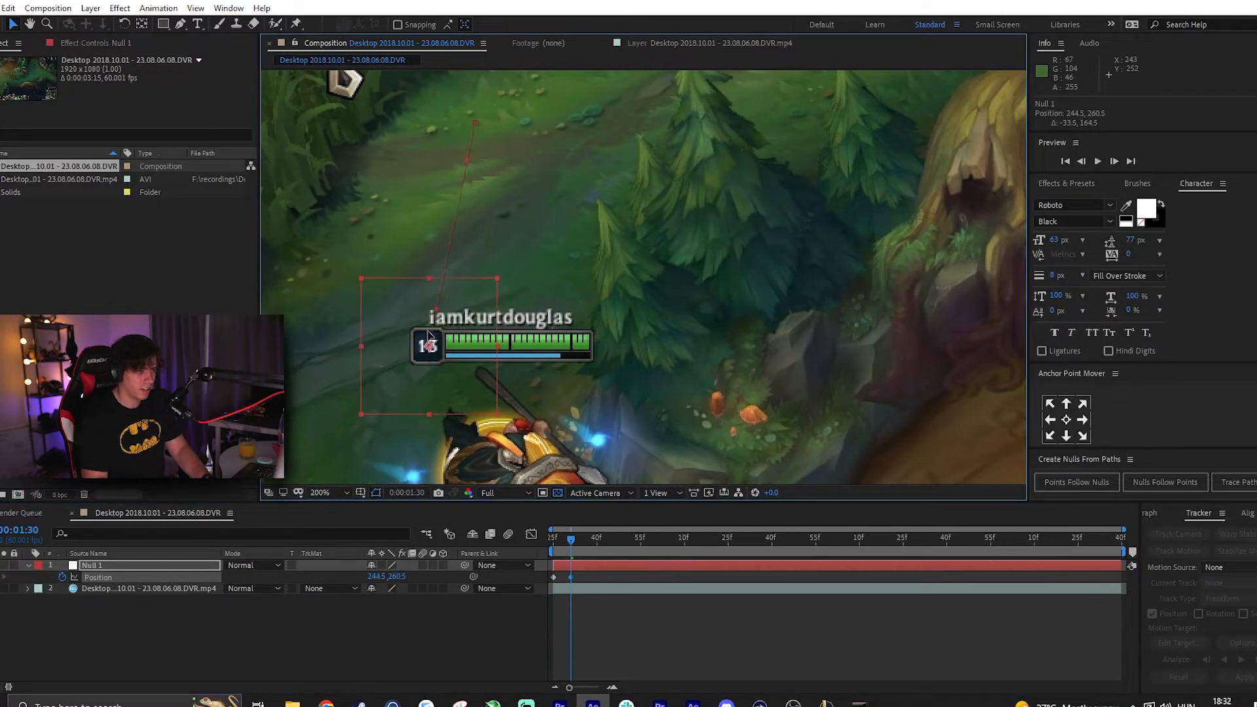
- Correct Null 1's position on the level badge at in-between frames from 0:00:01:25 to 0:00:01:30
key("Page_Up")
key("Page_Up")
key("Page_Up")
key("Page_Up")
key("Page_Up")
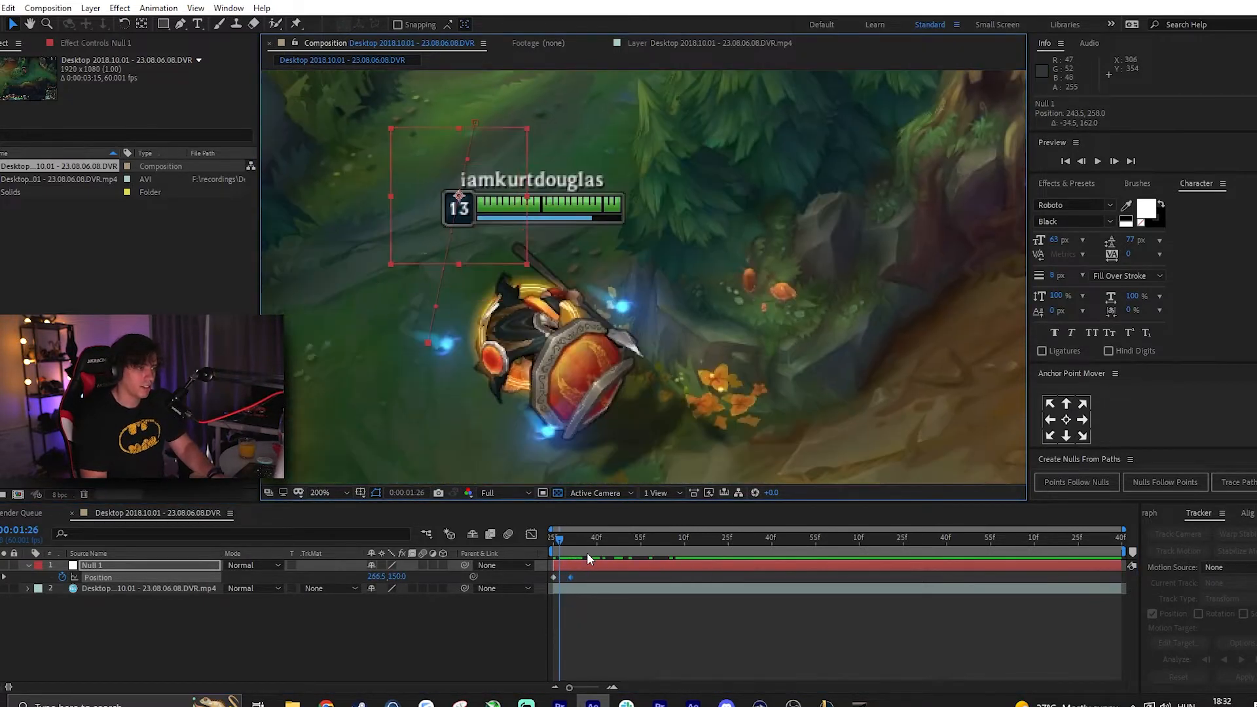
key("Page_Down")
key("Page_Down")
left_click_drag(472, 241, 473, 218)
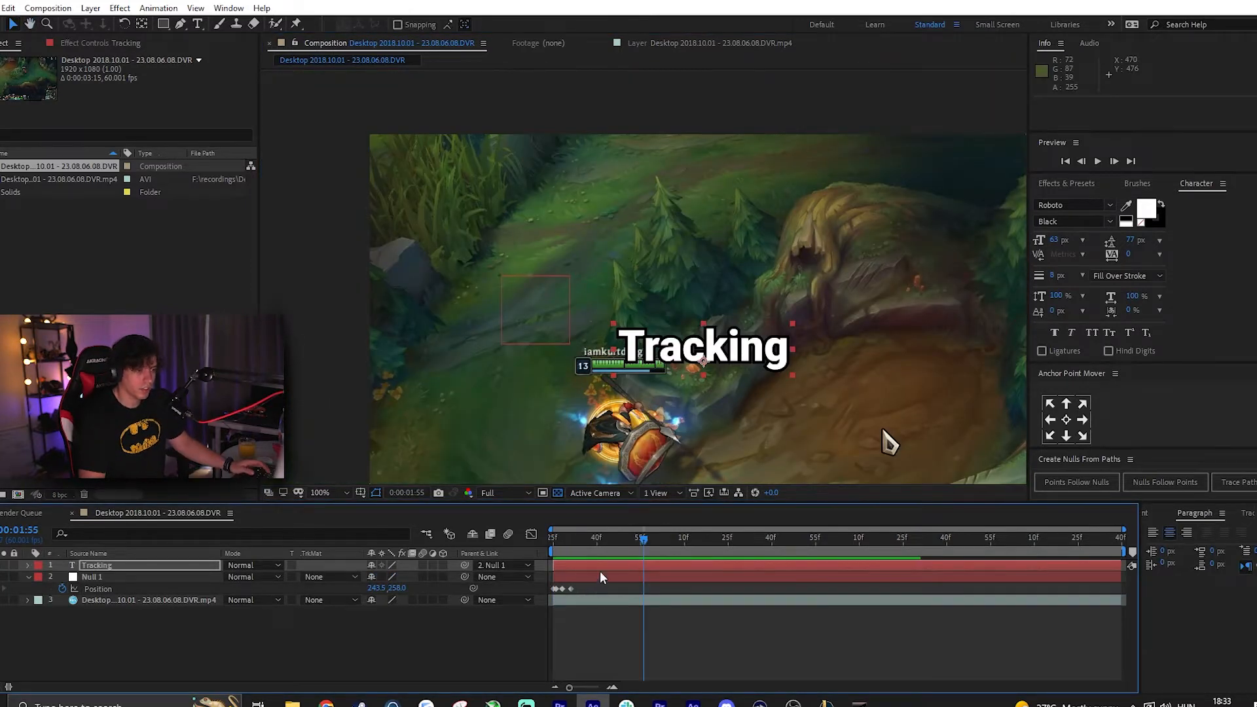
- Add Null 1 position keyframes on the level badge at 0:00:01:55 and at earlier in-between frames such as 0:00:01:38
left_click(600, 574)
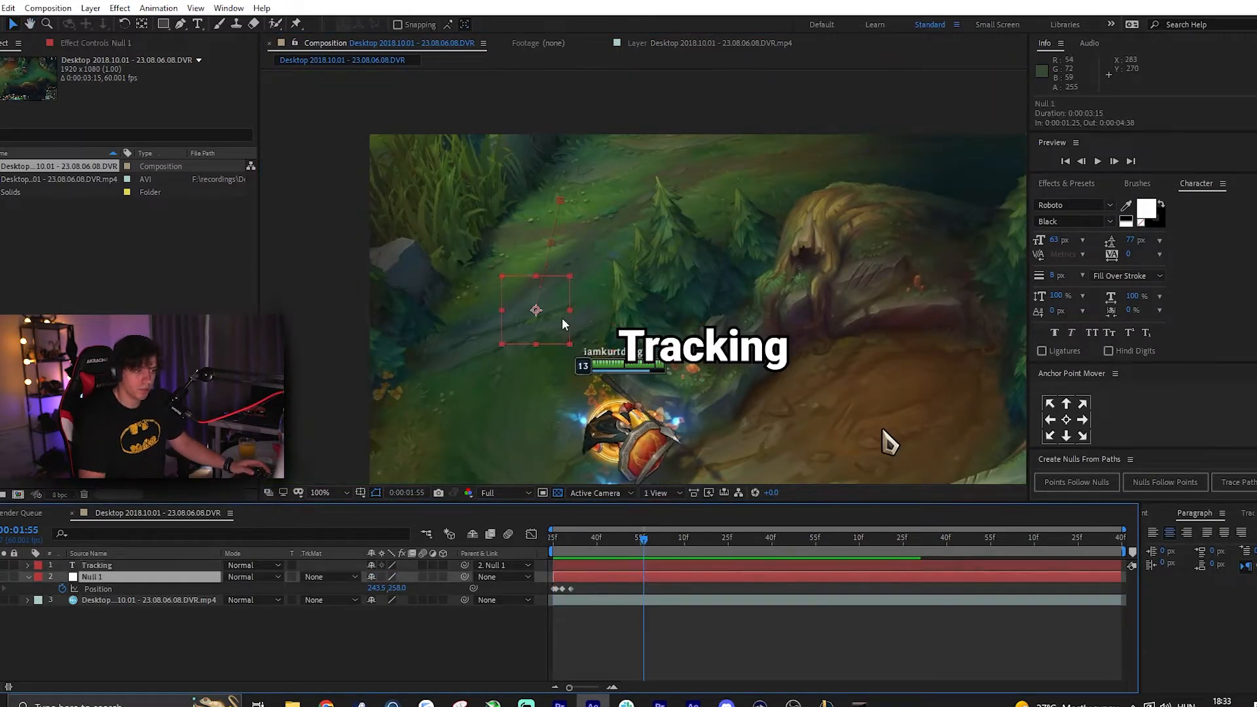
left_click_drag(549, 318, 543, 367)
left_click(618, 541)
left_click(594, 538)
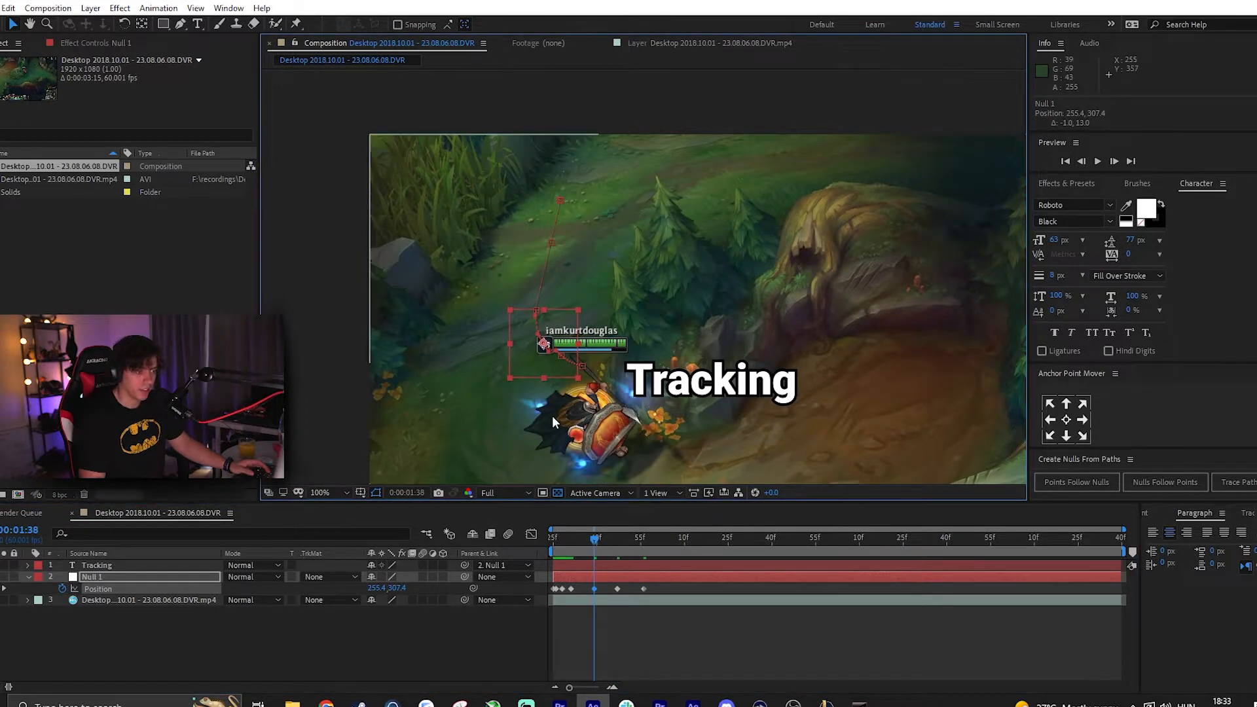
- Play back the manually tracked text from 0:00:01:25 to check how it follows the champion
left_click_drag(593, 538, 455, 556)
left_click(653, 657)
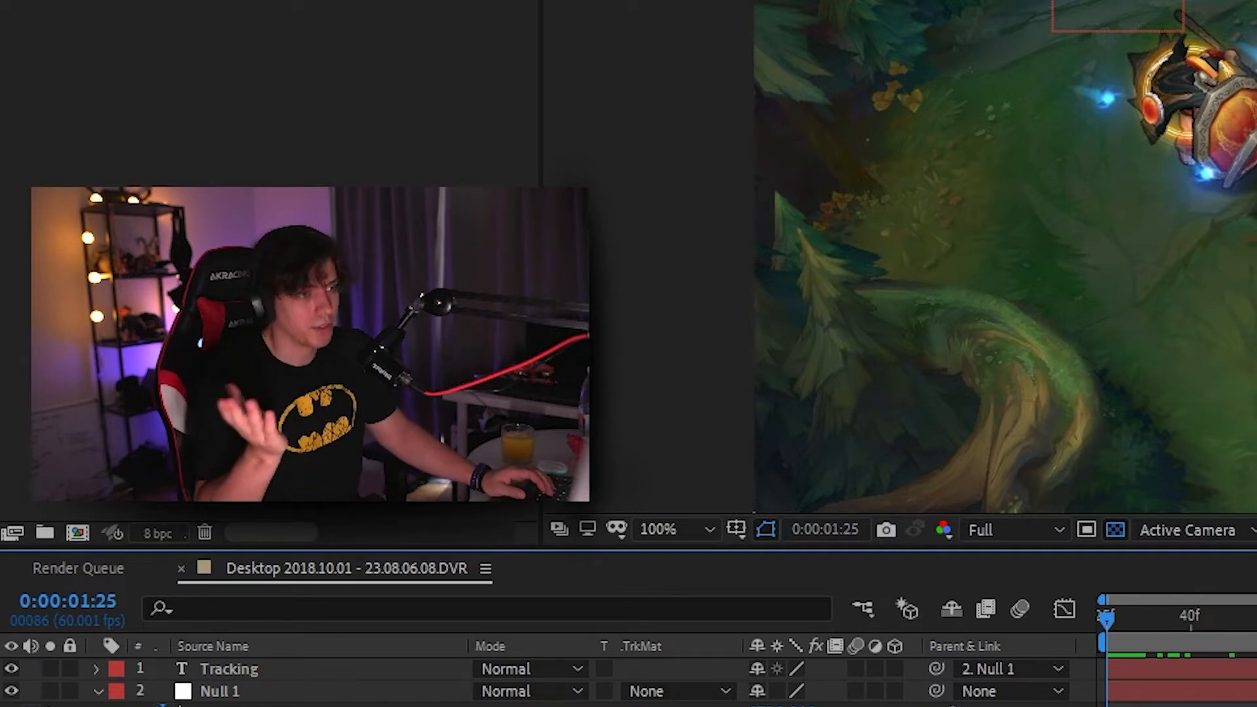
key("space")
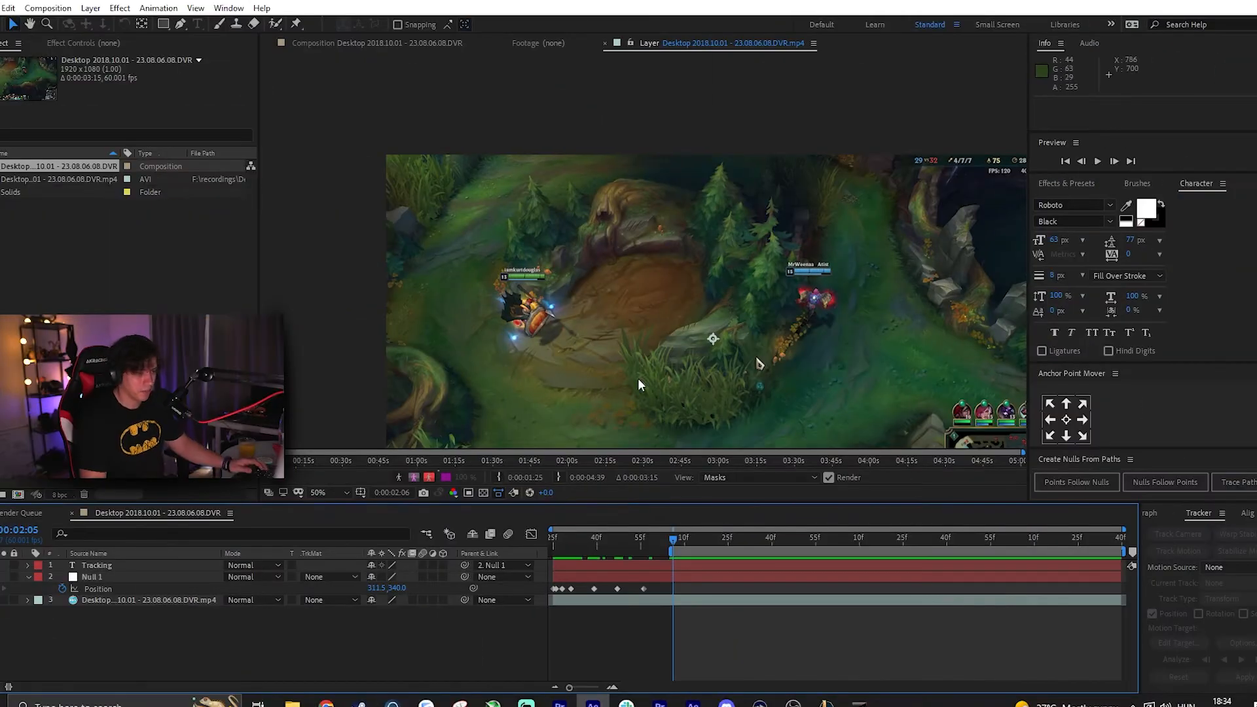
scroll(582, 321, "down", 2)
scroll(582, 320, "up", 2)
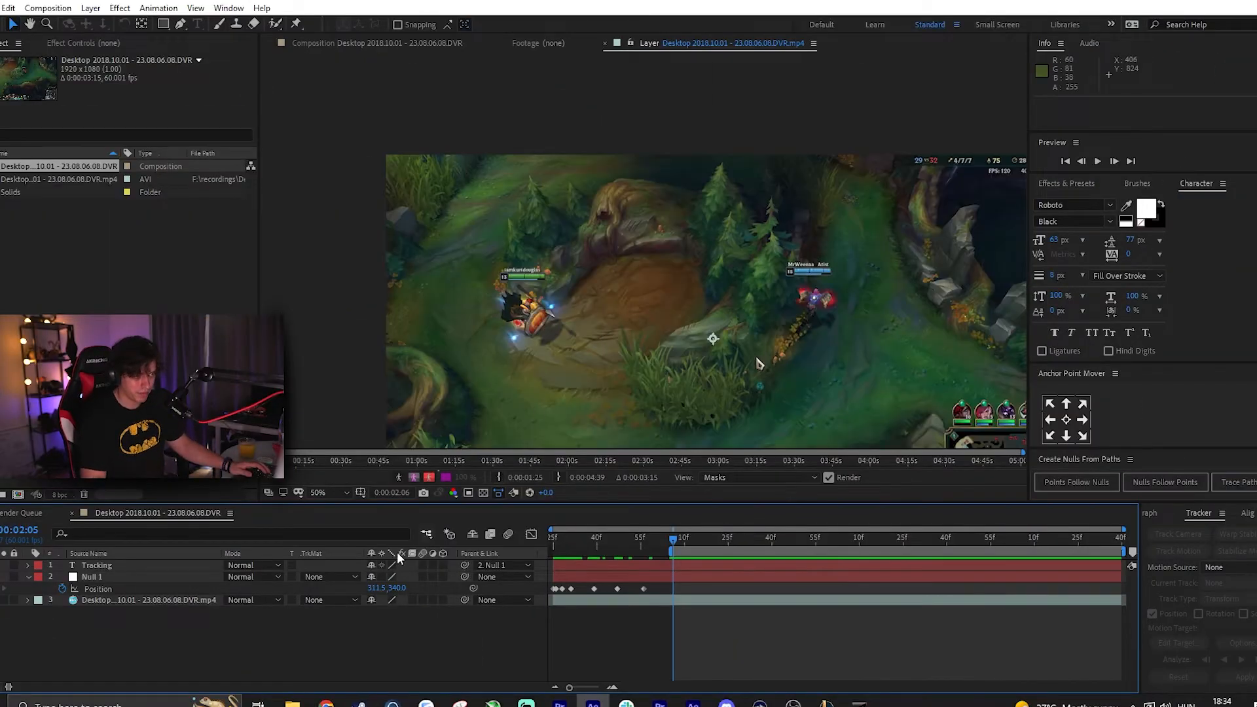
- Duplicate the gameplay footage layer and delete the Null 1 and Tracking text layers
left_click(155, 599)
key("ctrl+d")
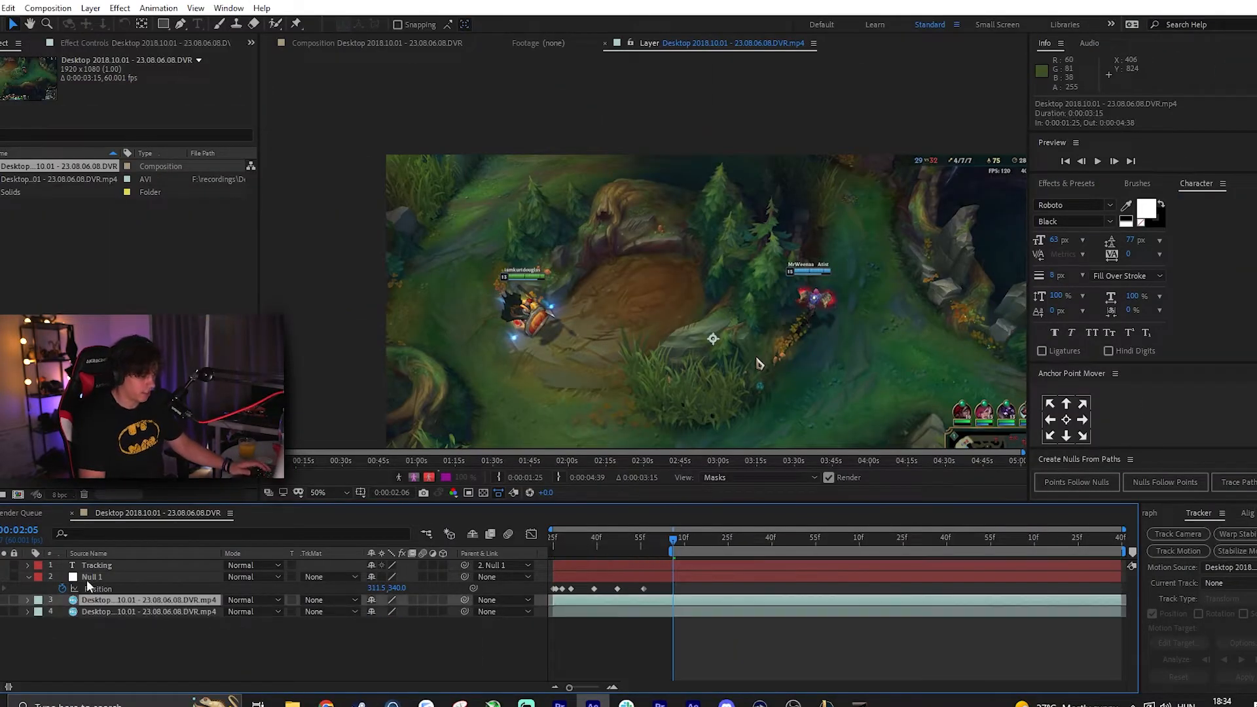
left_click(91, 576)
left_click(103, 565, "shift")
key("Delete")
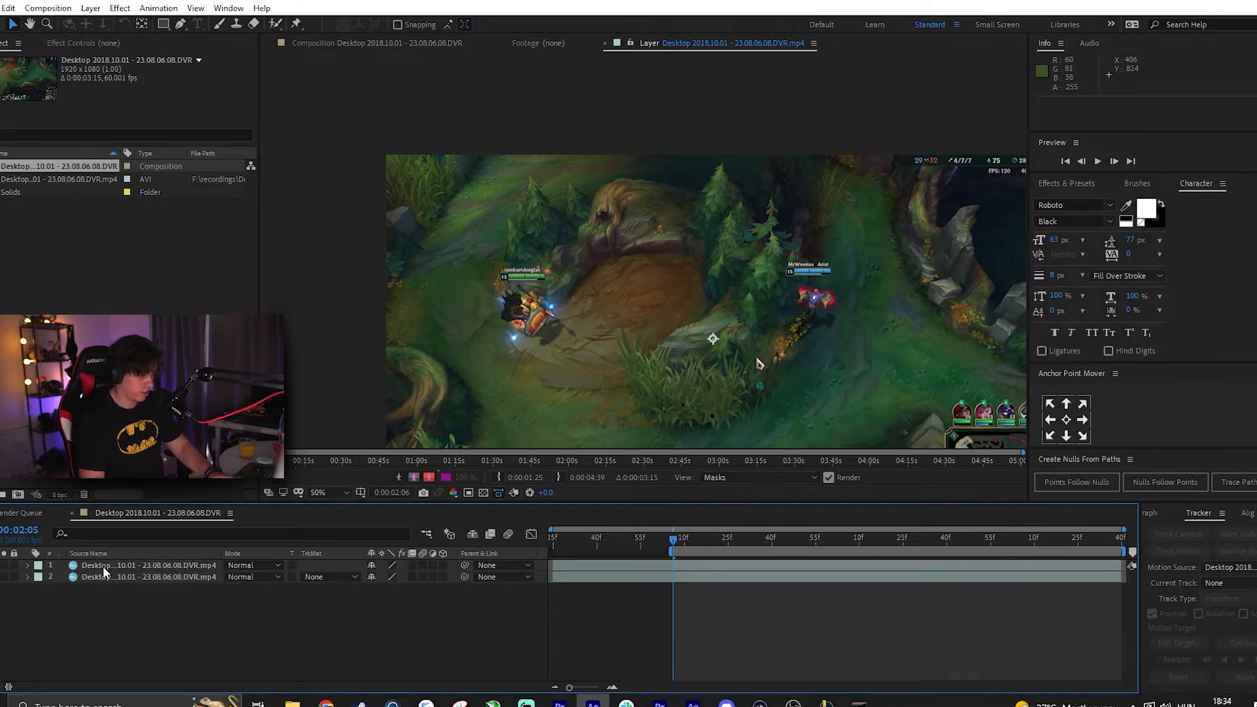
- Rename the upper copy of the footage layer as Tracking
left_click(109, 565)
right_click(108, 565)
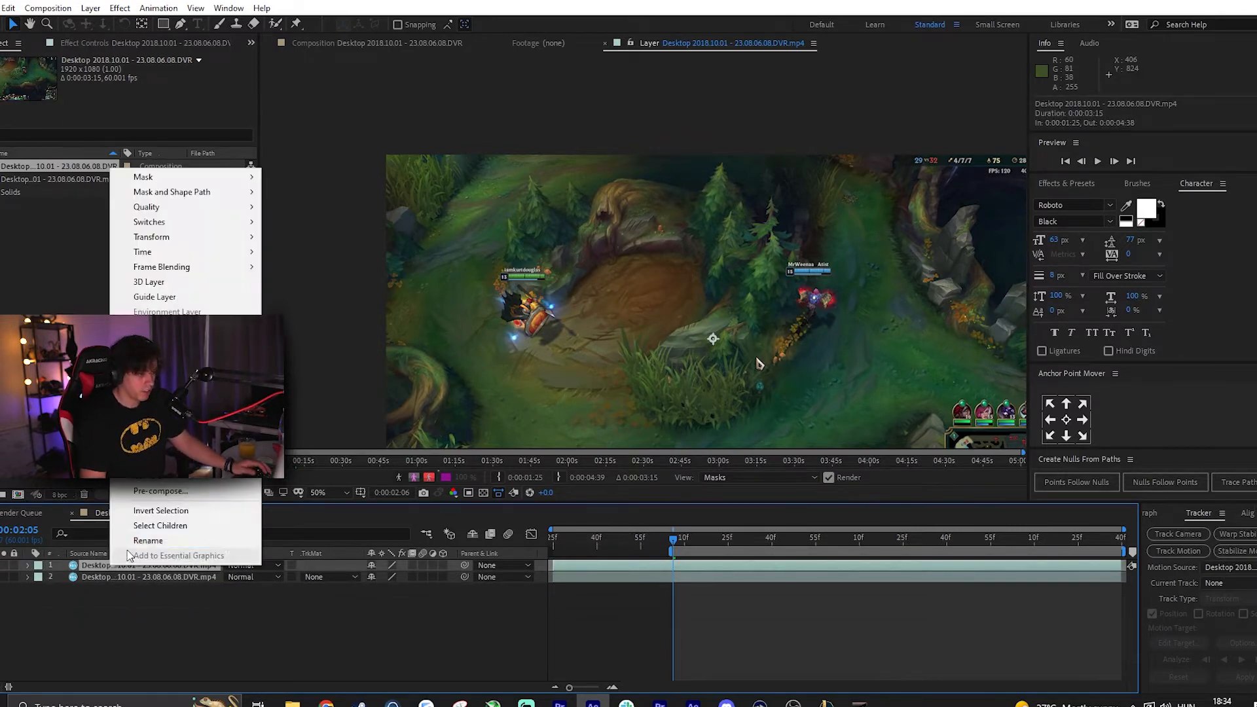
left_click(147, 539)
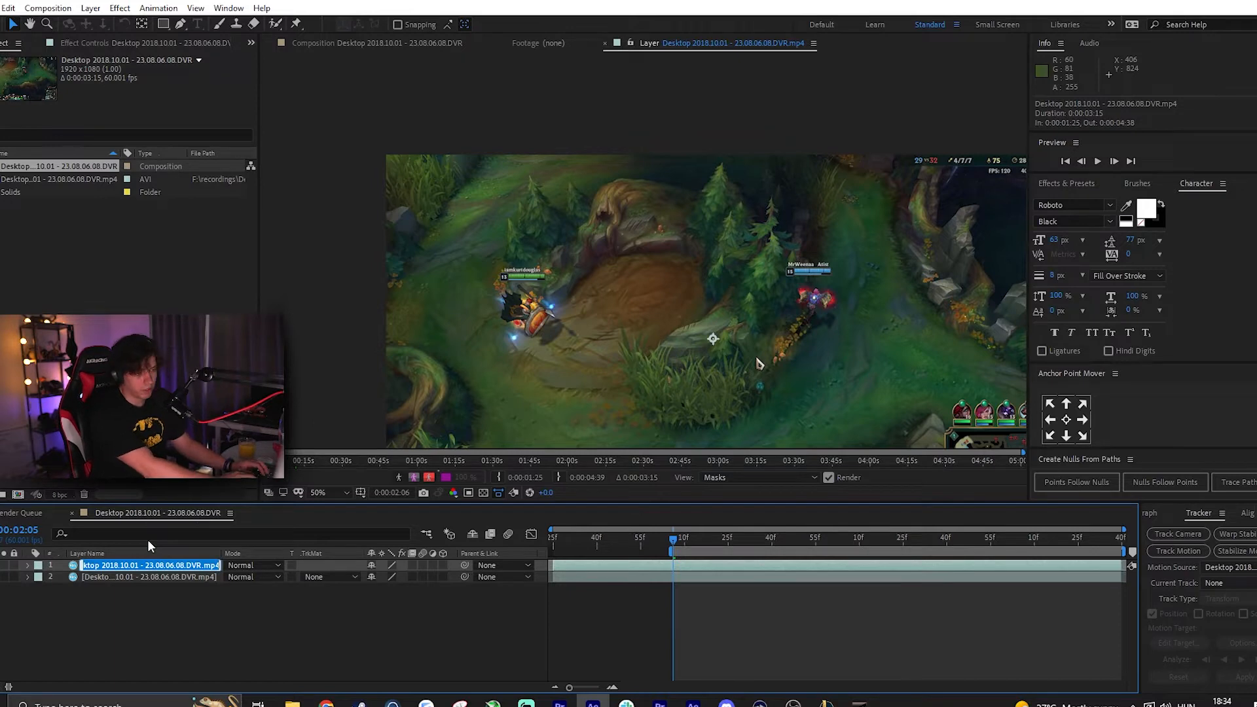
type("Tracking")
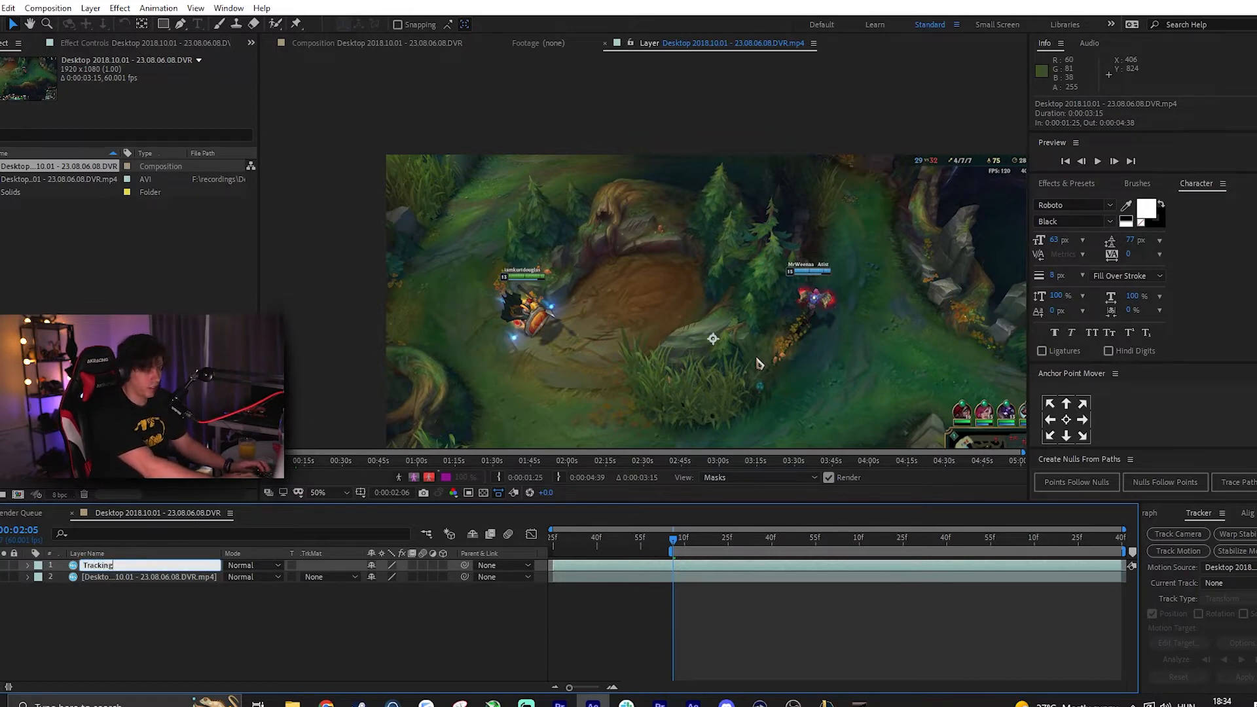
key("Return")
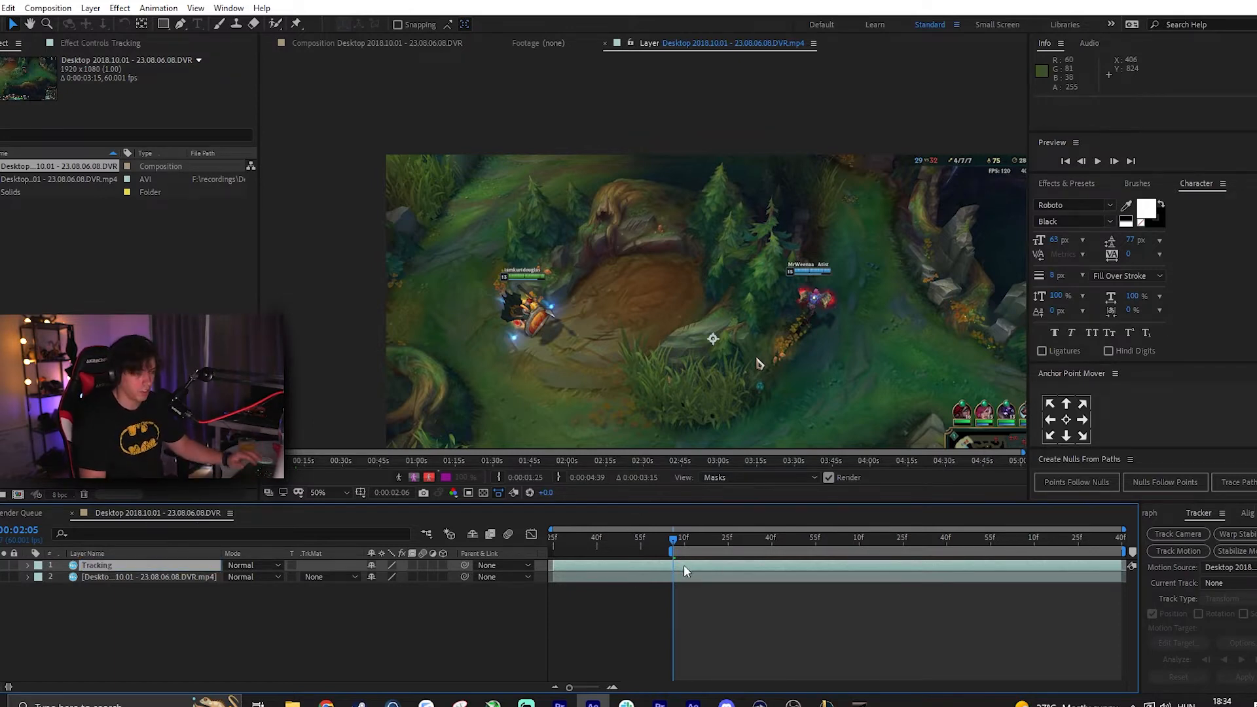
- Draw a rectangular mask around the champion's level badge and health bar on the Tracking layer at 0:00:01:25
left_click(667, 553)
left_click_drag(668, 552, 520, 559)
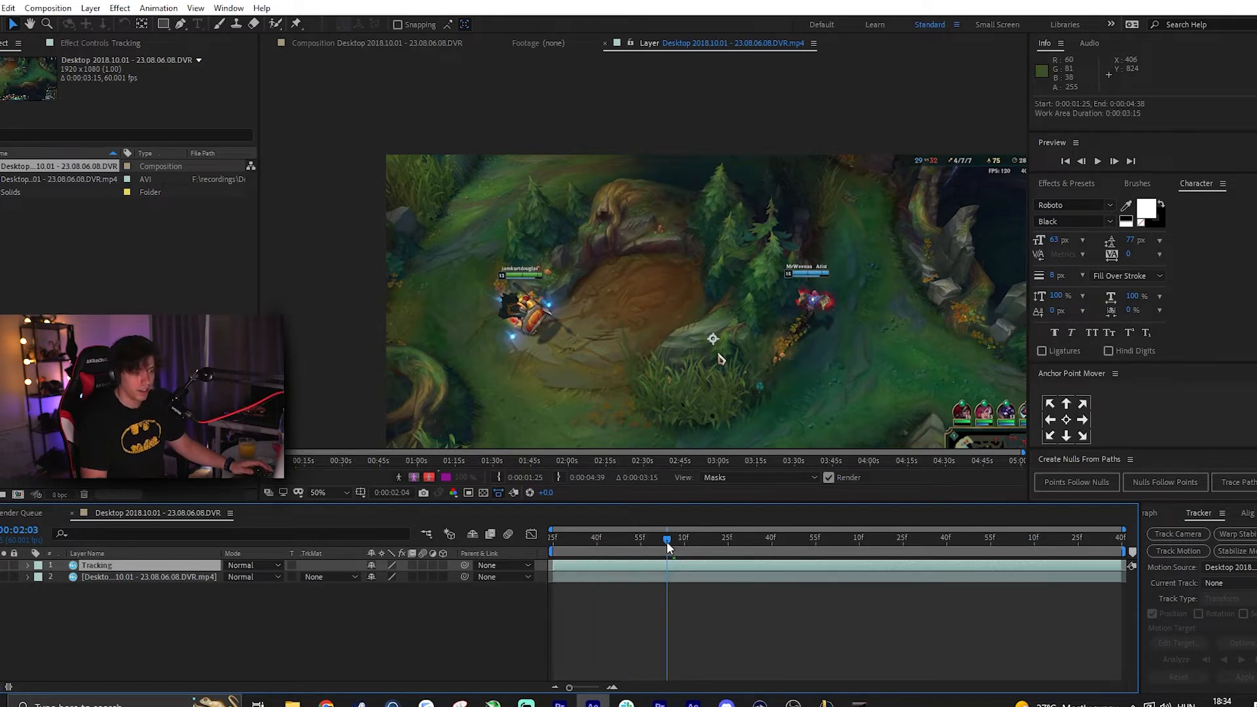
left_click(584, 555)
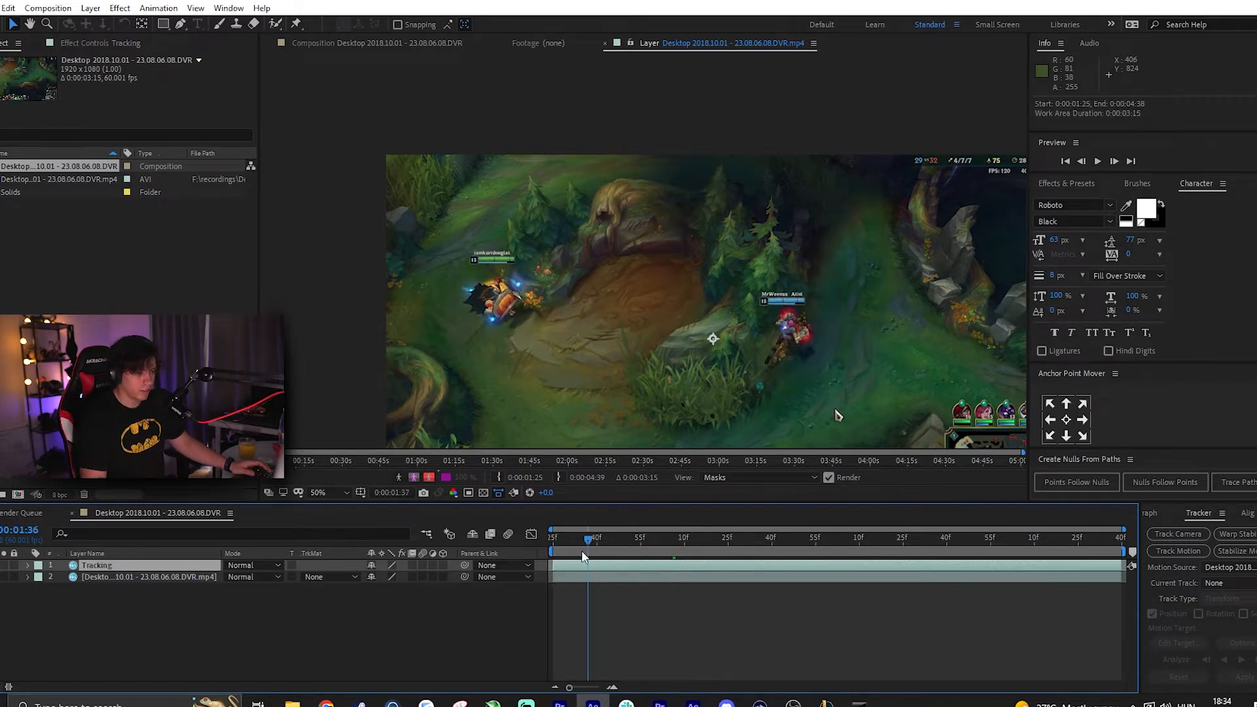
left_click_drag(584, 555, 540, 555)
scroll(496, 280, "up", 1)
left_click_drag(496, 280, 773, 386)
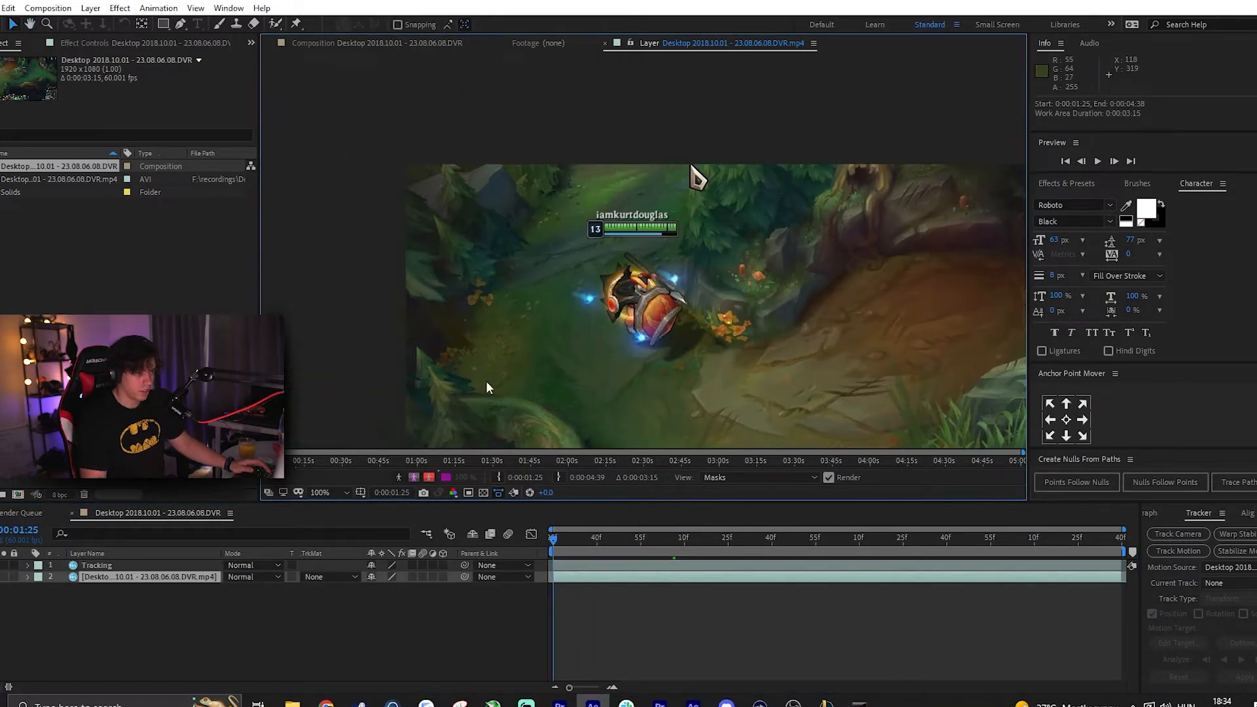
left_click(115, 564)
left_click(162, 25)
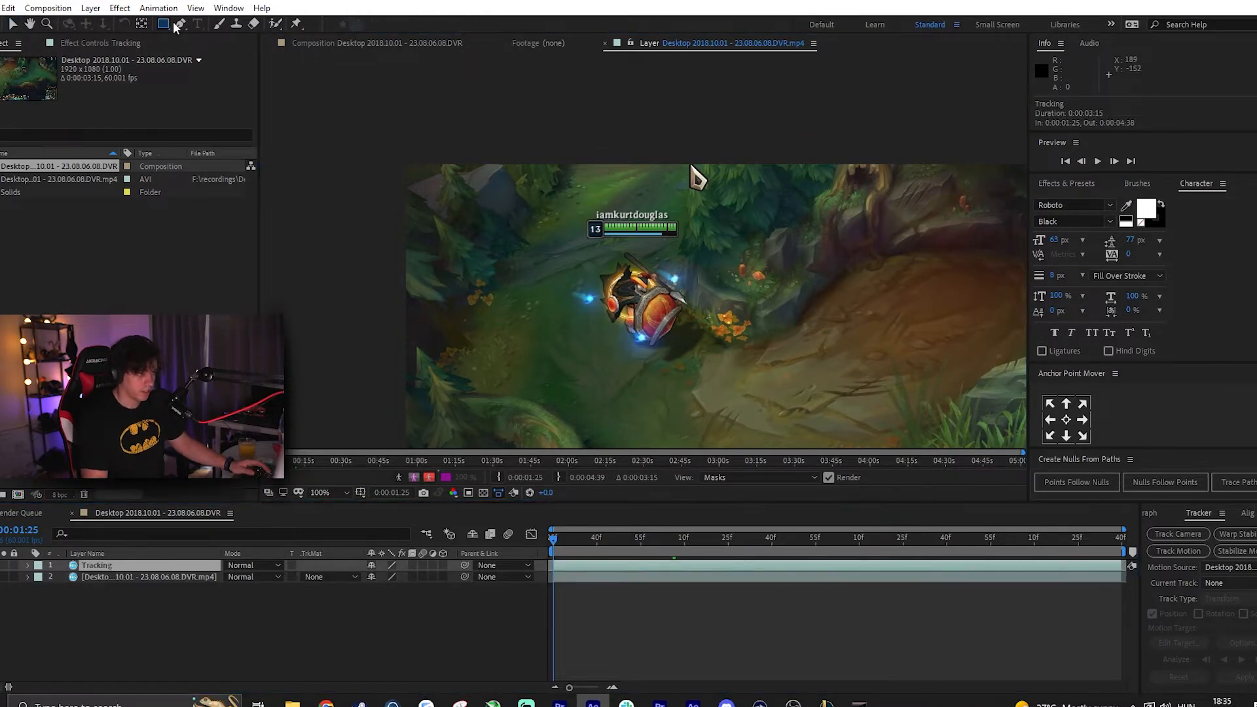
key("period")
scroll(548, 208, "up", 2)
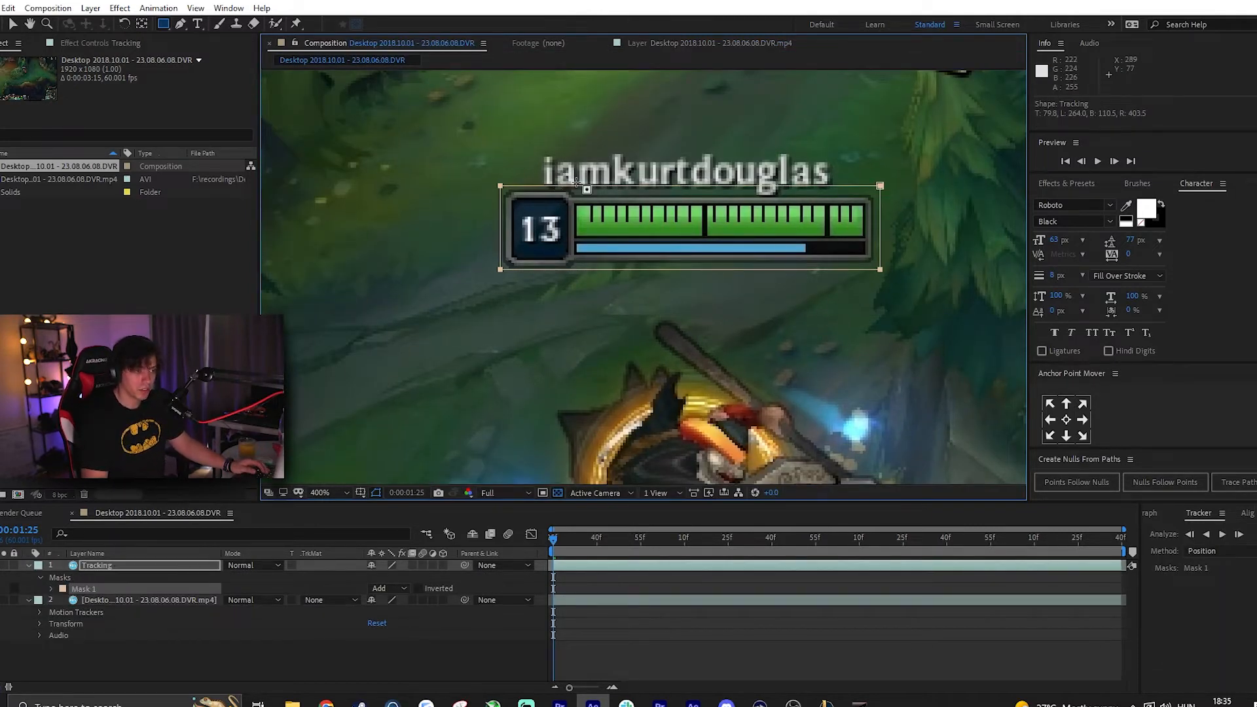
key("v")
- Run Track Mask on Mask 1, analyzing forward from 0:00:01:25 with the Position method
scroll(553, 309, "down", 2)
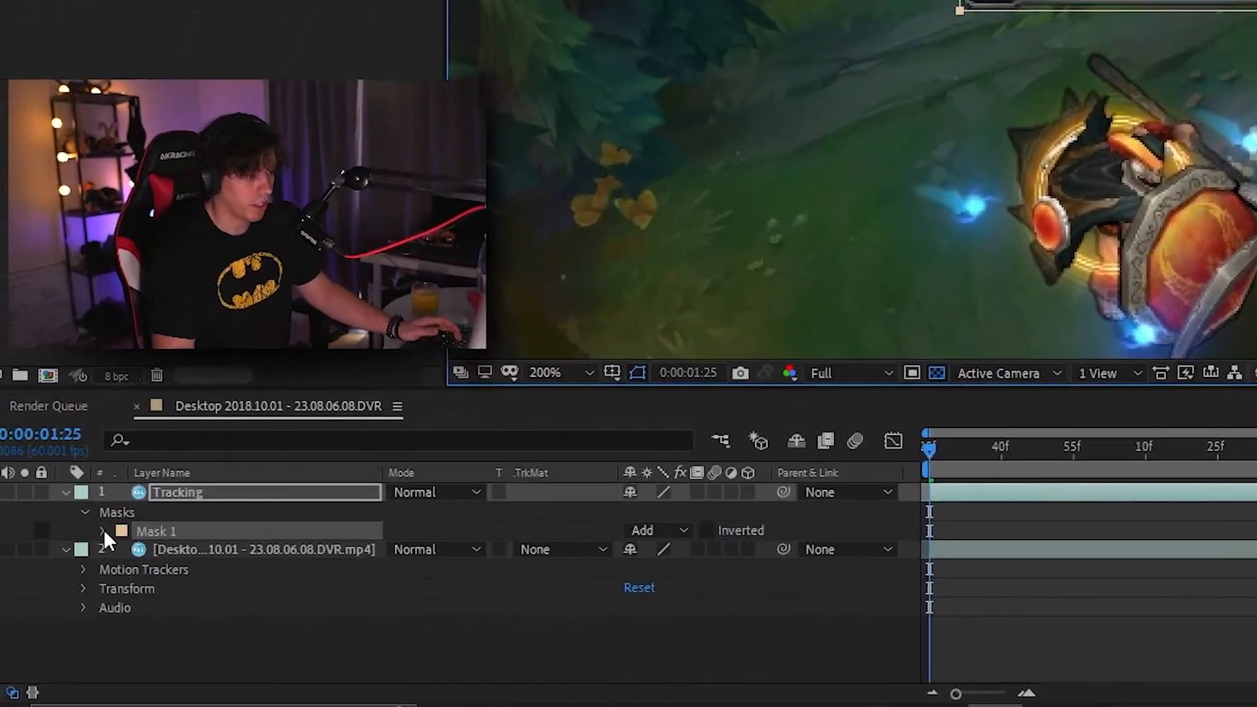
left_click(51, 588)
right_click(82, 587)
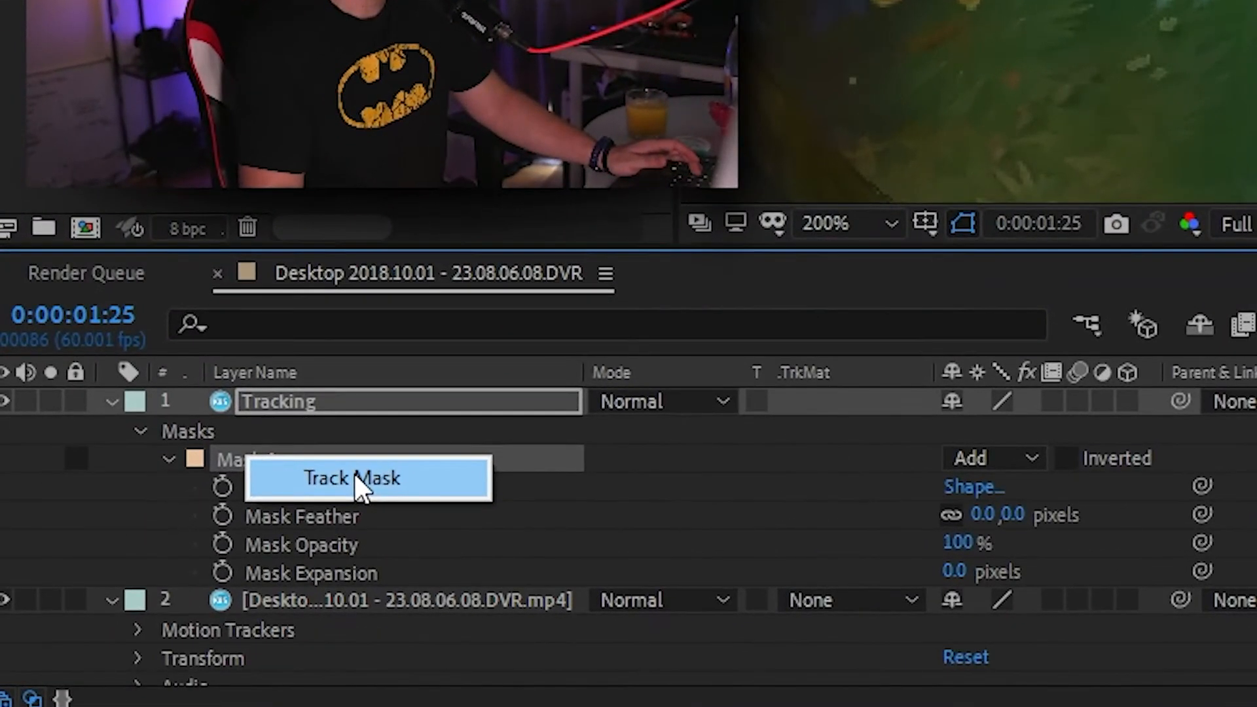
left_click(255, 520)
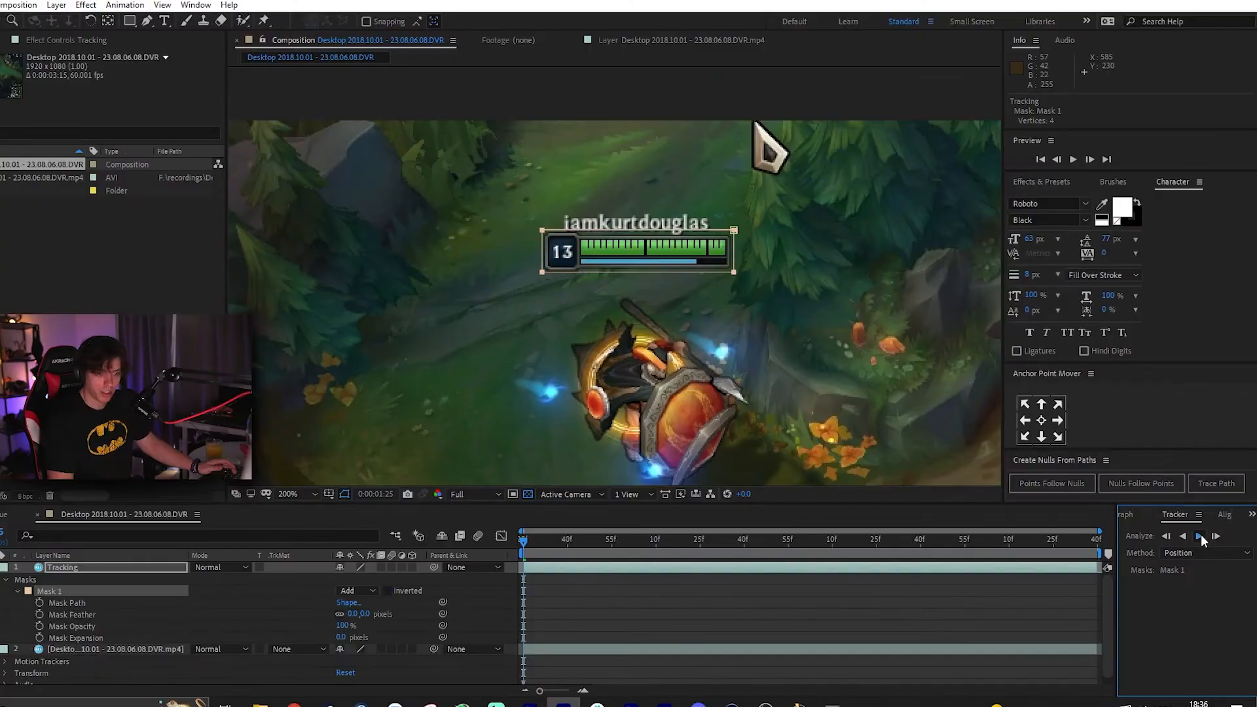
left_click(1199, 536)
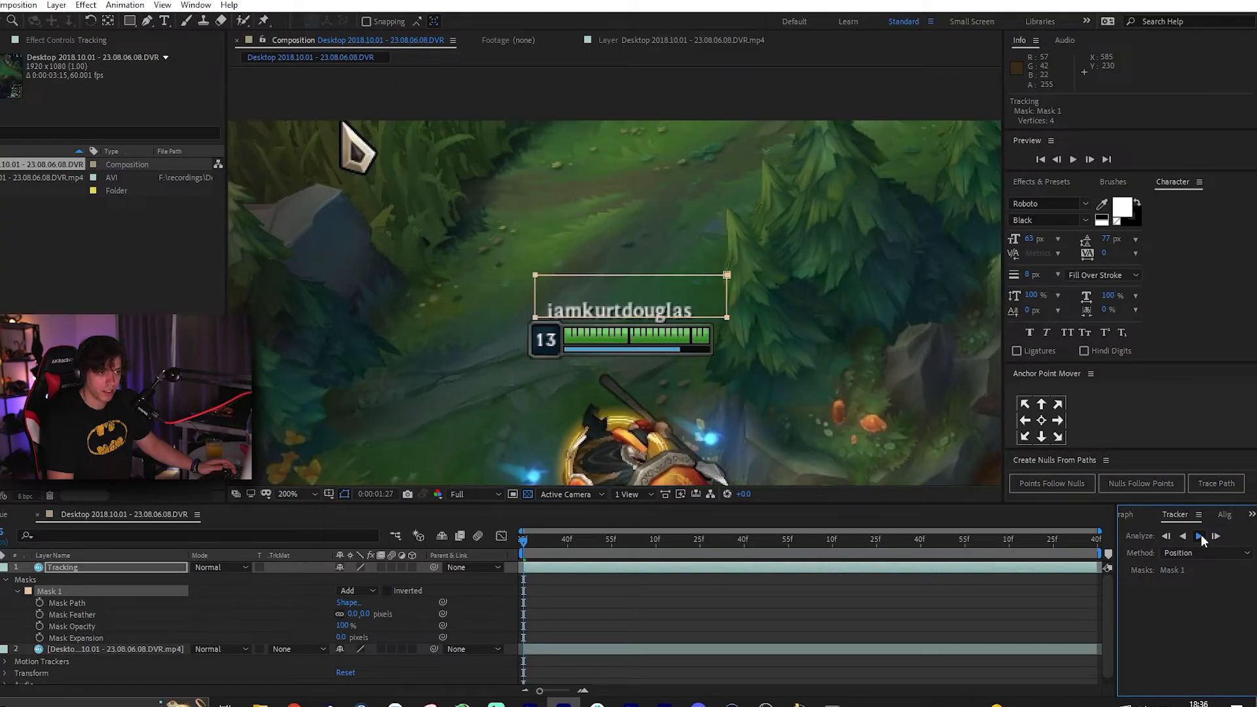
left_click_drag(634, 233, 613, 166)
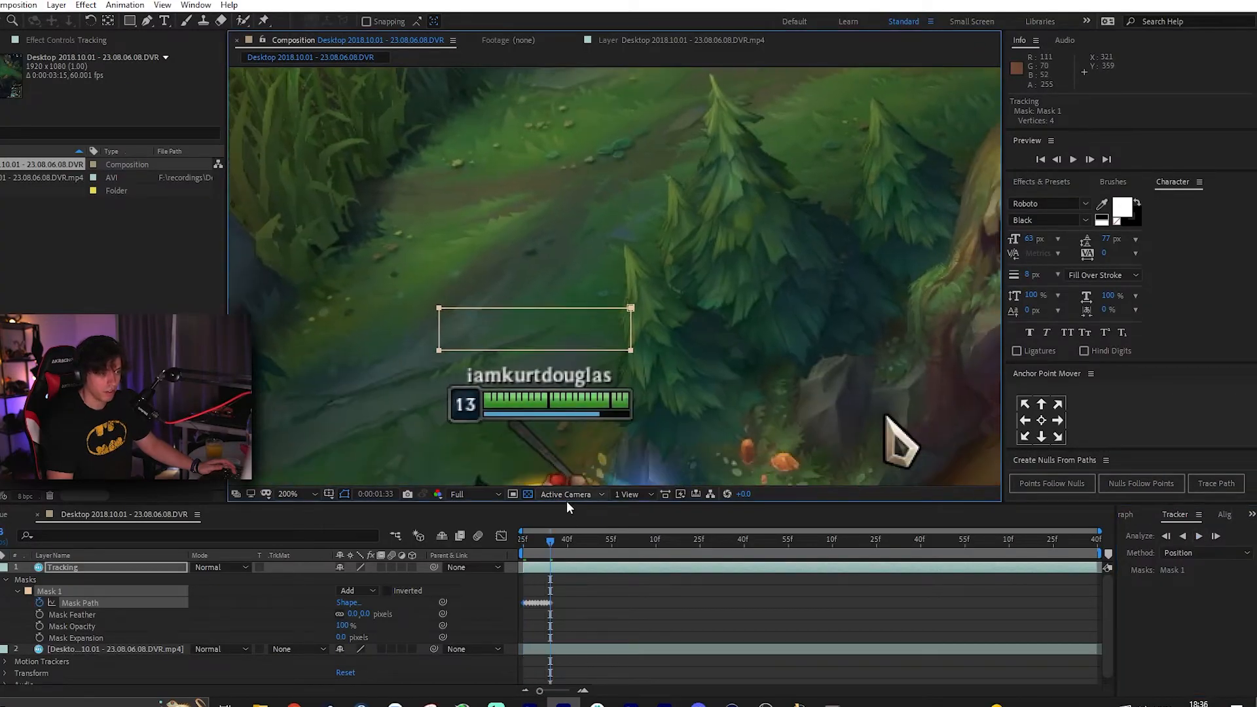
- Realign Mask 1 with the health bar where it has drifted and track it forward again
scroll(469, 415, "up", 1)
left_click_drag(484, 364, 564, 154)
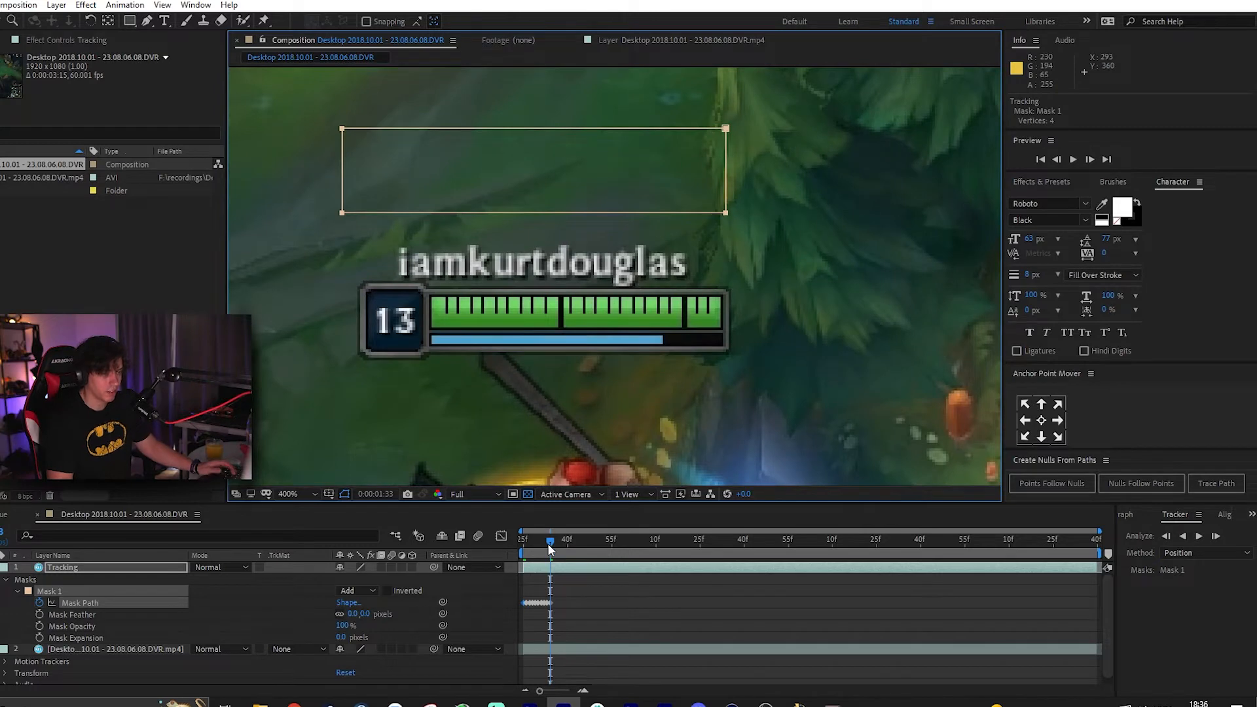
left_click(1197, 536)
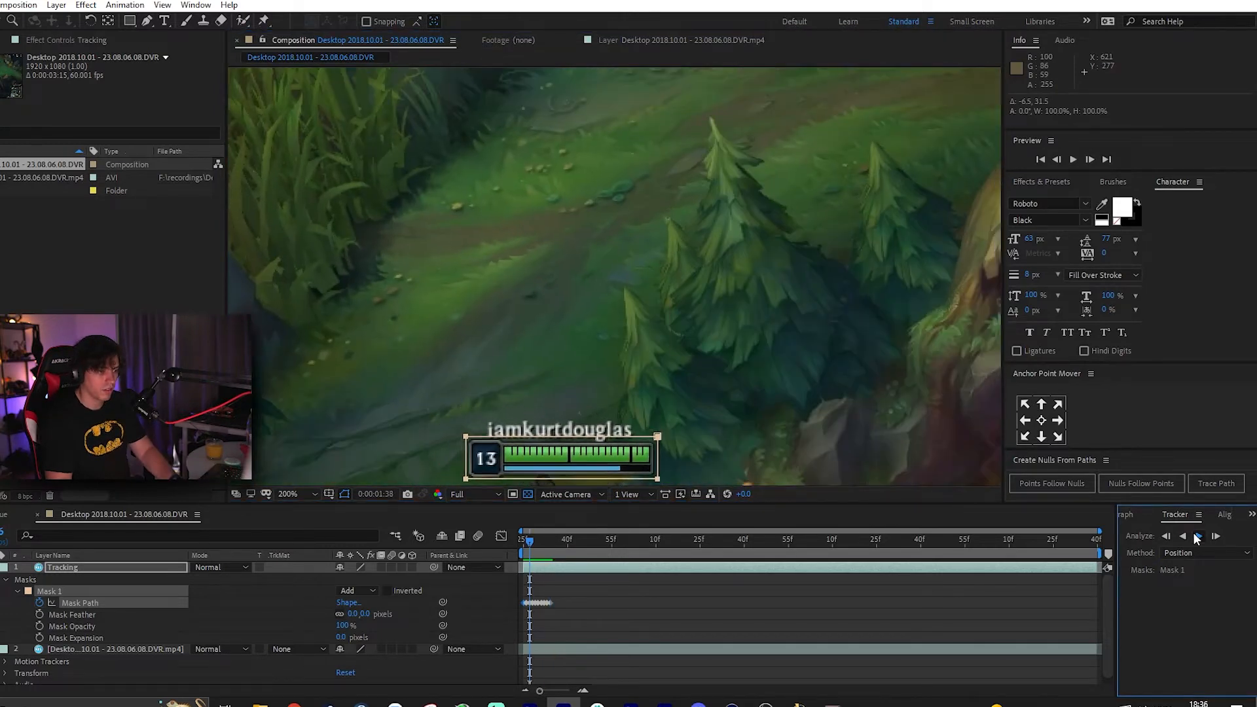
left_click(1196, 535)
left_click_drag(675, 373, 679, 261)
- Play back the composition from 0:00:01:25 to review how the mask follows the health bar
left_click_drag(575, 540, 421, 551)
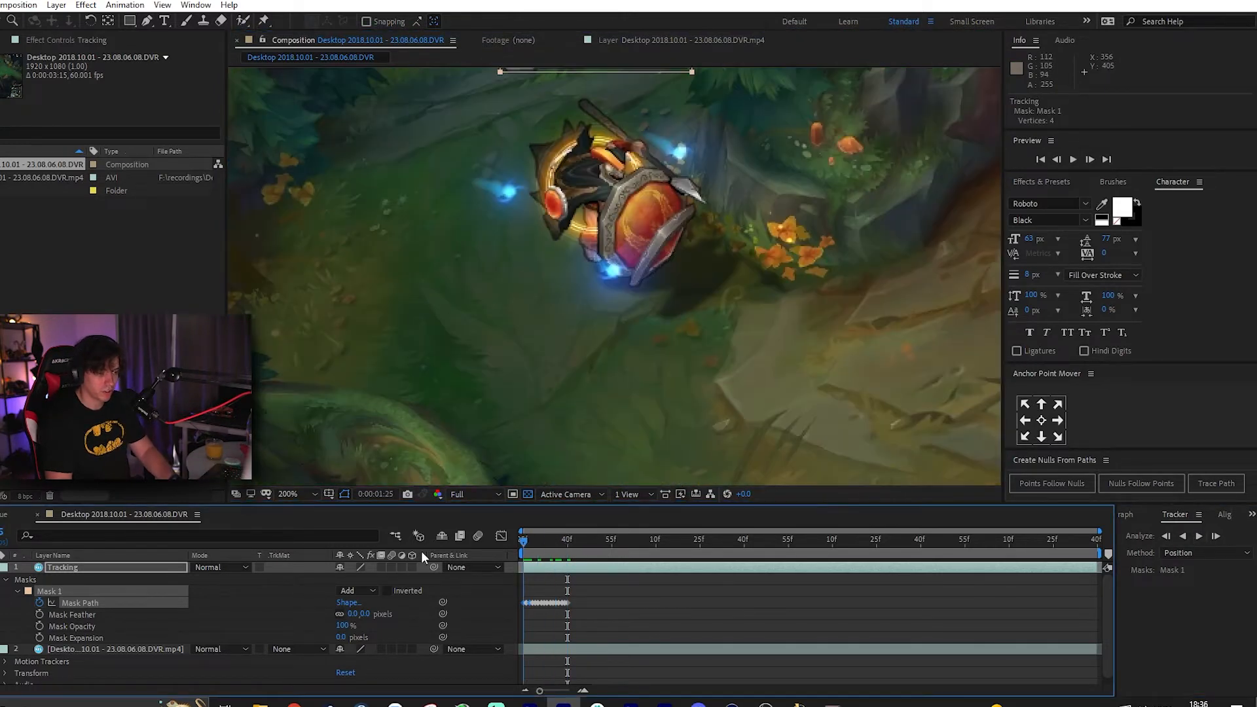
scroll(562, 281, "down", 1)
key("space")
key("space")
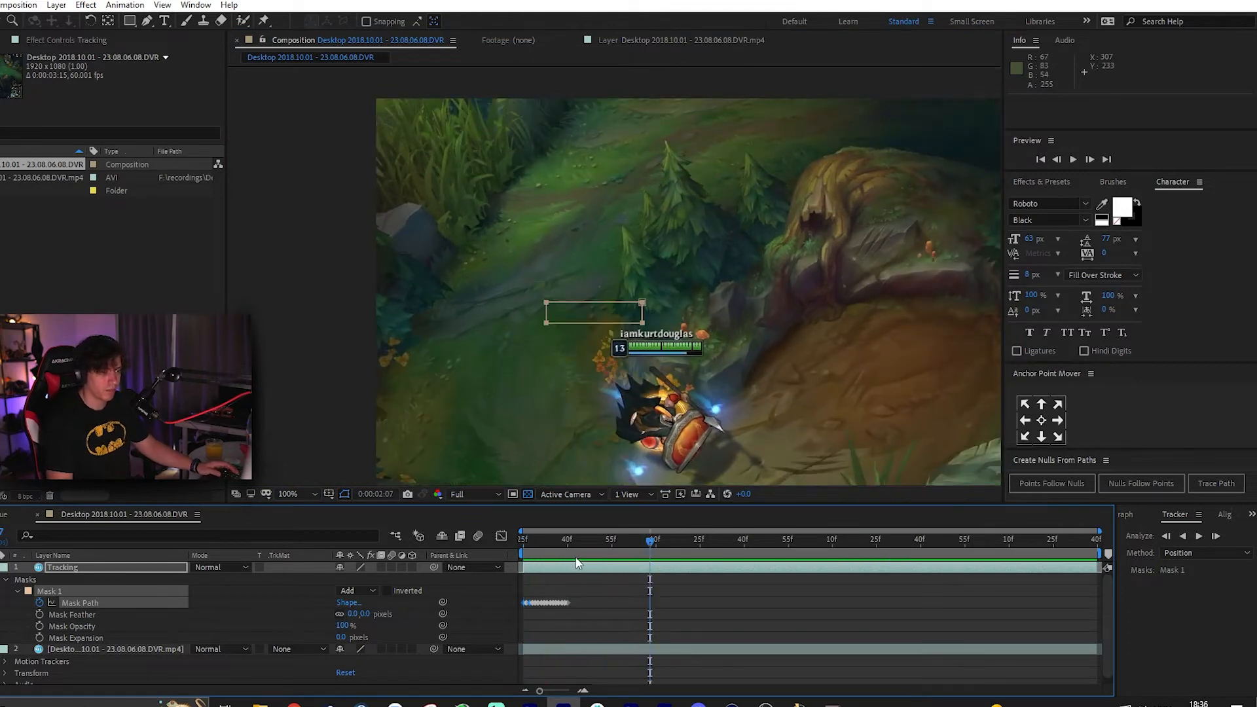
- Resume tracking Mask 1 forward from 0:00:01:39, realigning it with the health bar where it drifts
mouse_move(575, 556)
left_mouse_down()
mouse_move(587, 551)
mouse_move(566, 556)
left_mouse_up()
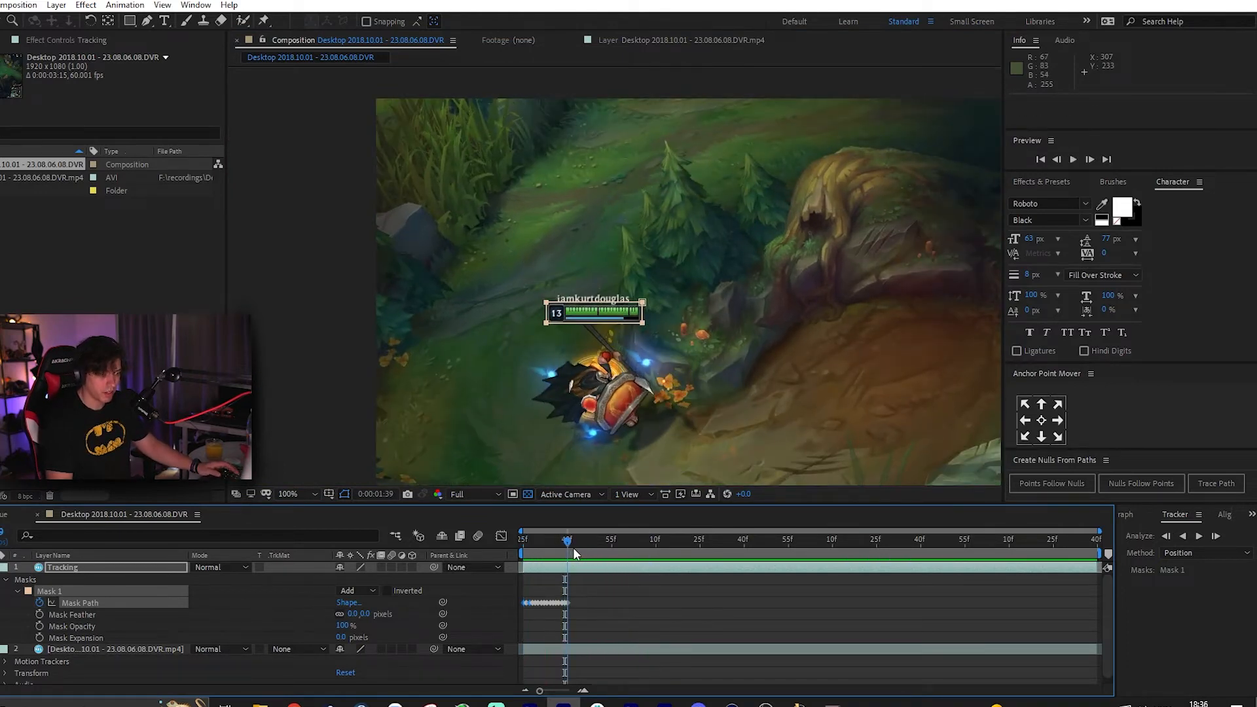
left_click(1198, 535)
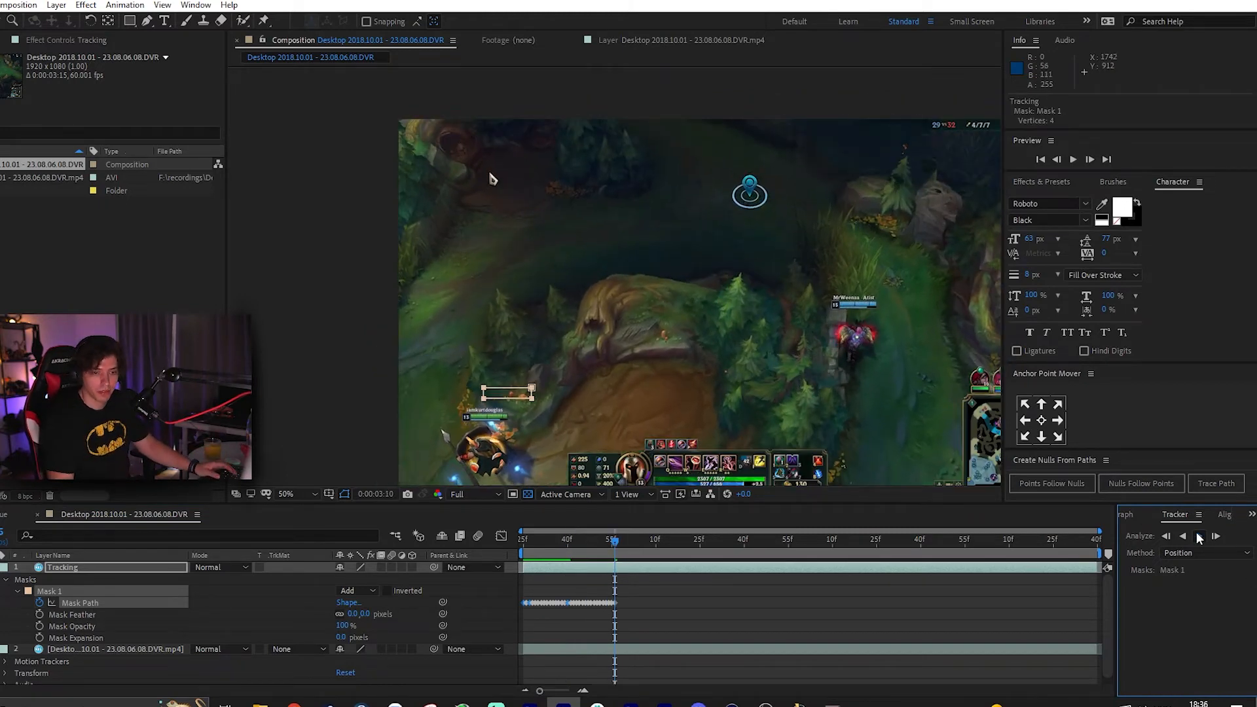
left_click(1197, 534)
- Check Mask 1 from 0:00:02:54, realign it with the health bar at 0:00:02:59 and track it forward
left_click_drag(826, 539, 788, 539)
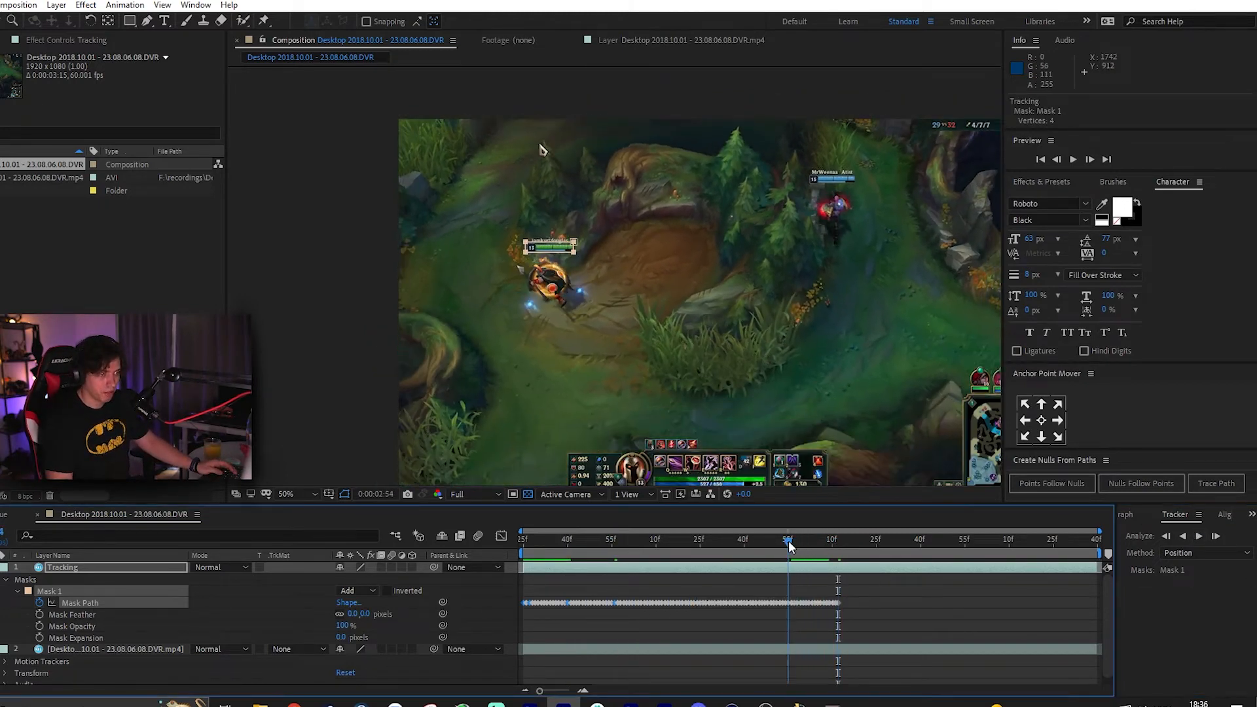
scroll(490, 300, "up", 2)
scroll(488, 296, "up", 1)
left_click_drag(472, 268, 669, 327)
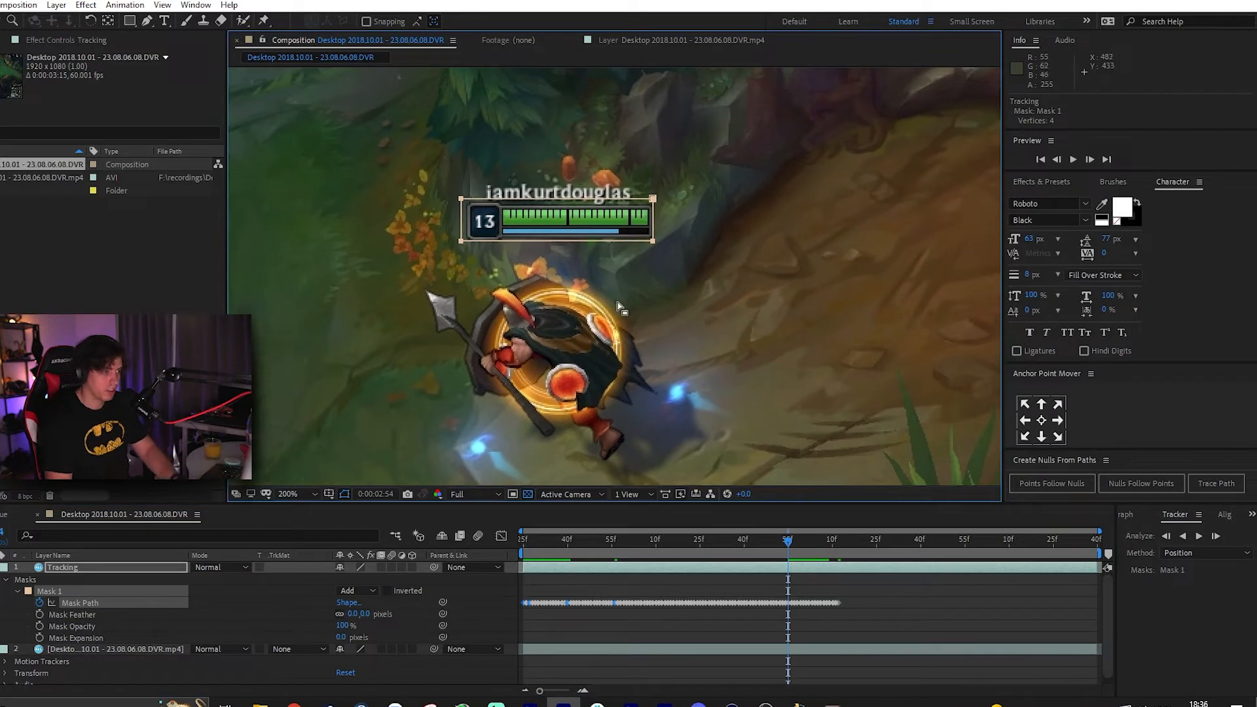
key("Page_Down")
key("Page_Down")
key("Page_Down")
key("Page_Down")
key("Page_Down")
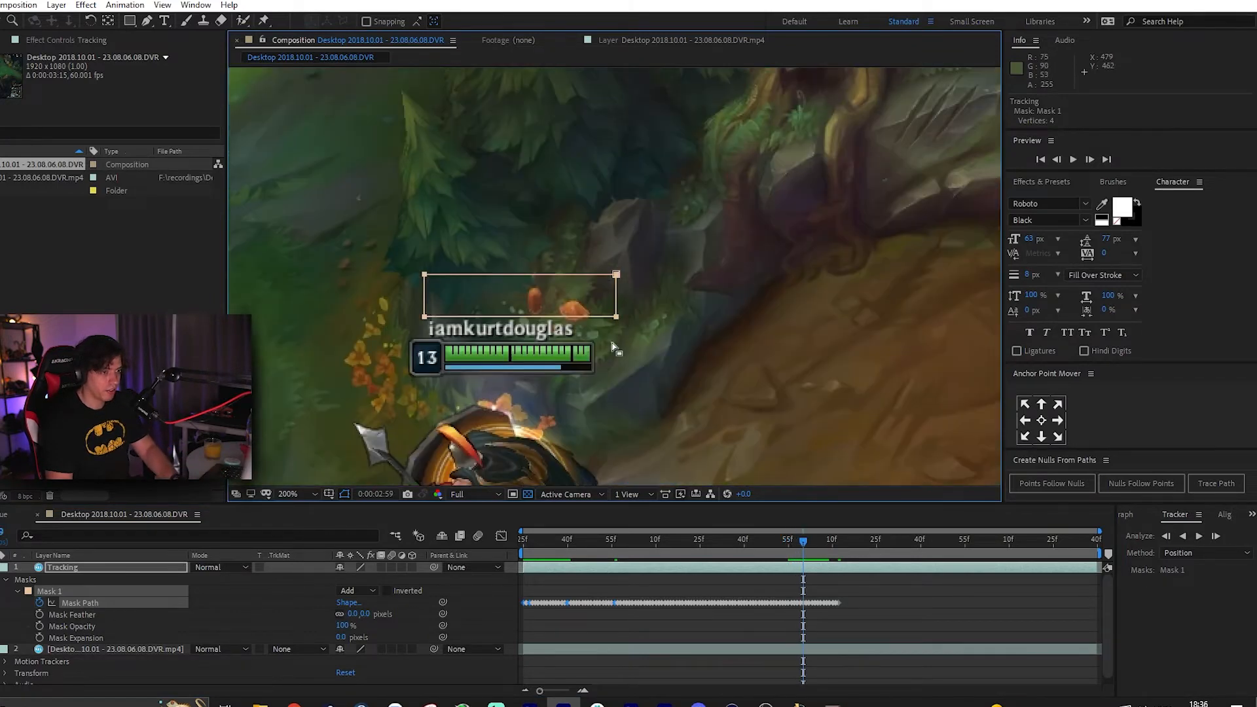
left_click_drag(617, 321, 599, 383)
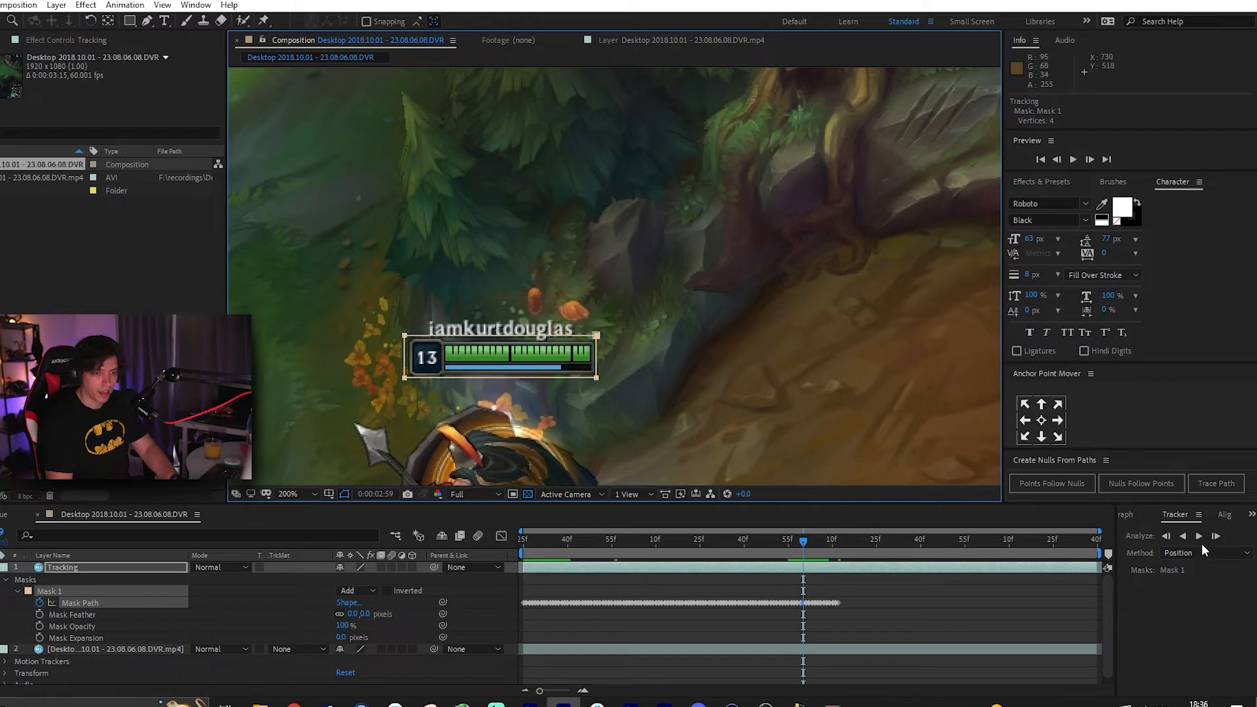
left_click(1199, 535)
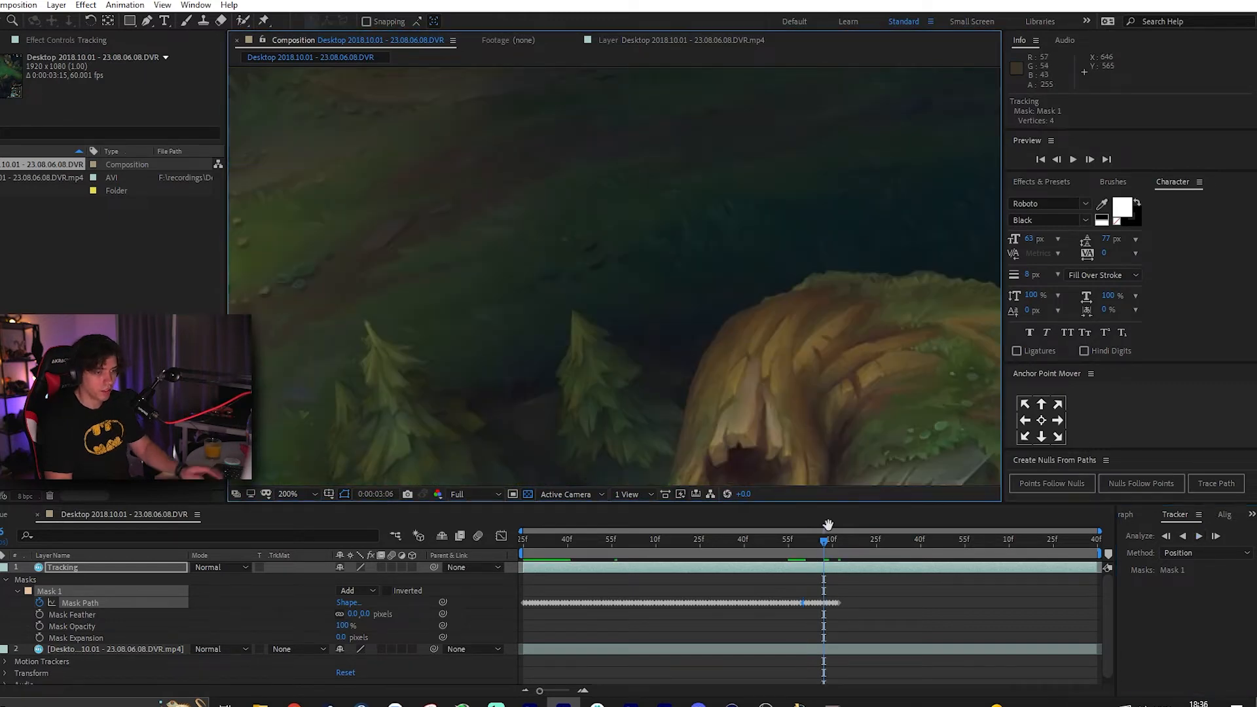
- Correct Mask 1's position frame by frame from 0:00:02:57 to 0:00:03:02 and resume forward tracking
left_click_drag(815, 543, 797, 548)
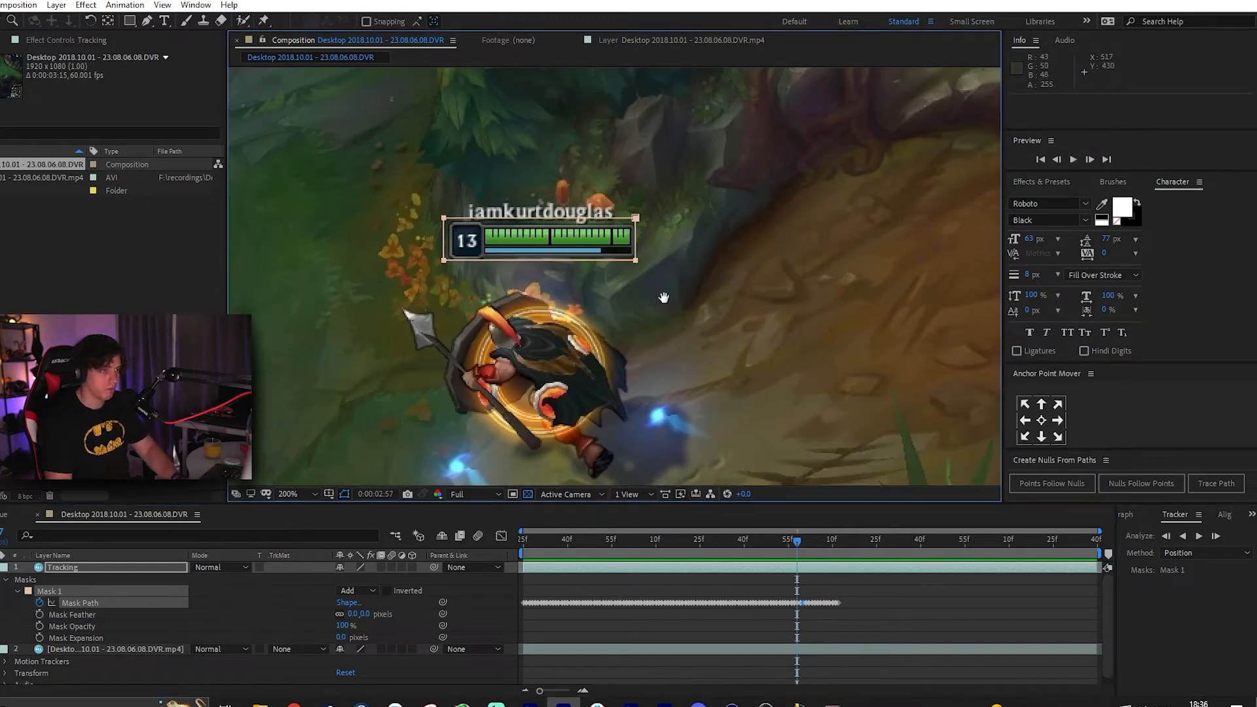
left_click_drag(663, 298, 671, 276)
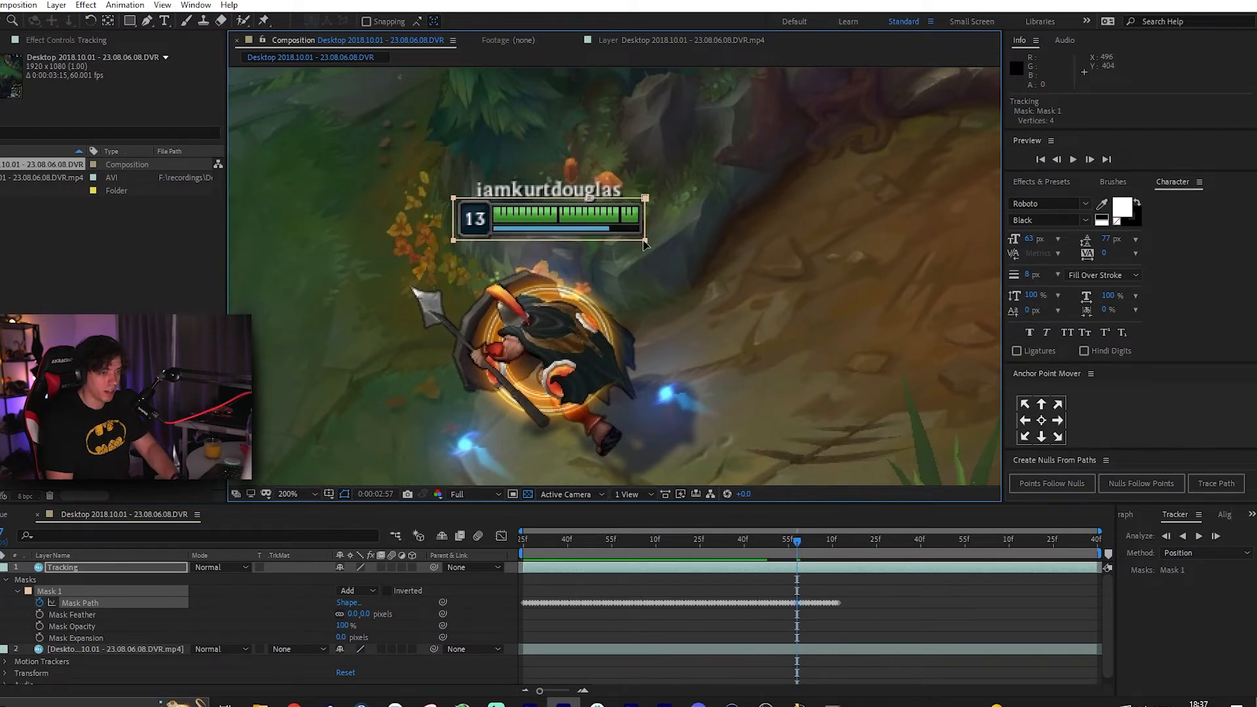
key("Page_Down")
key("Page_Down")
key("Page_Down")
key("Page_Down")
key("Page_Down")
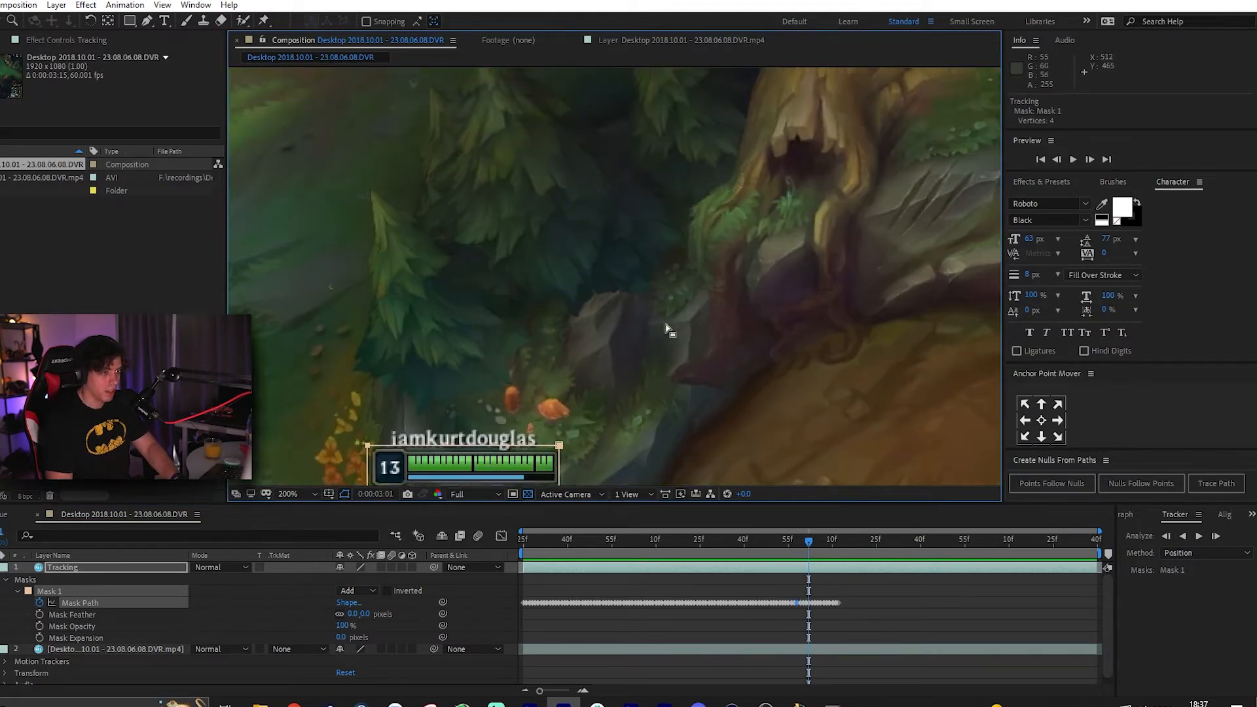
left_click_drag(663, 368, 728, 156)
left_click_drag(621, 276, 600, 338)
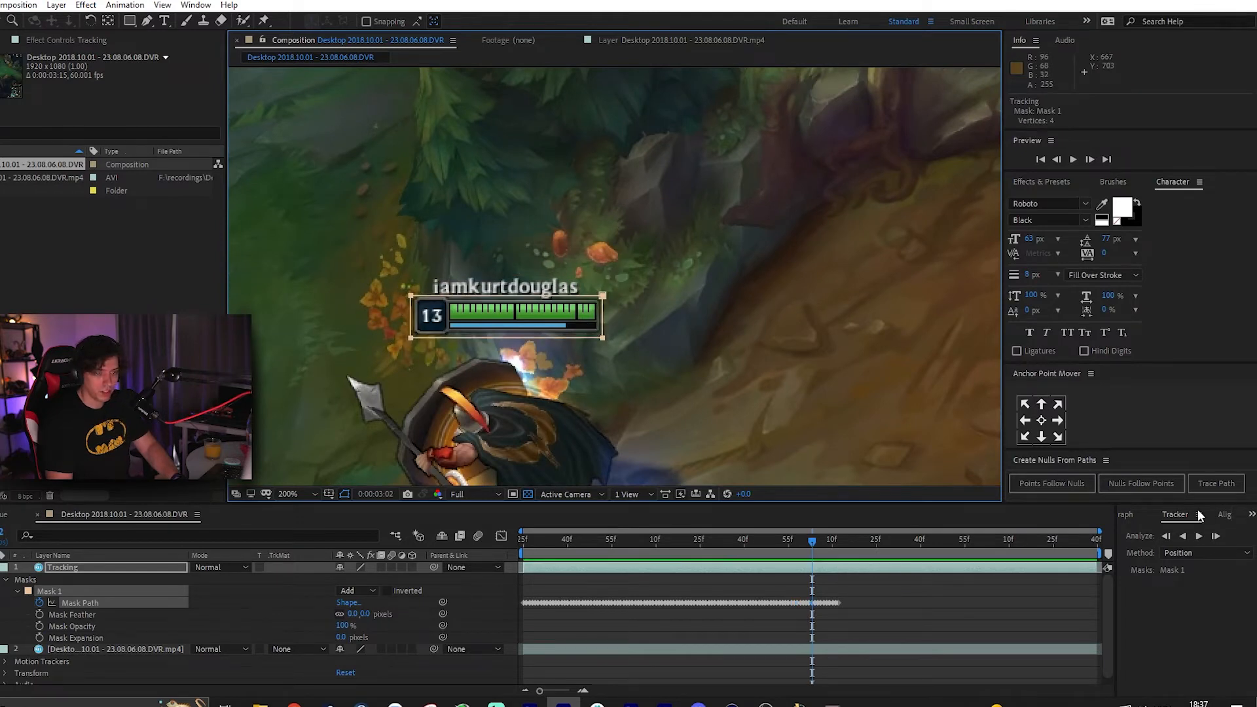
left_click(1198, 536)
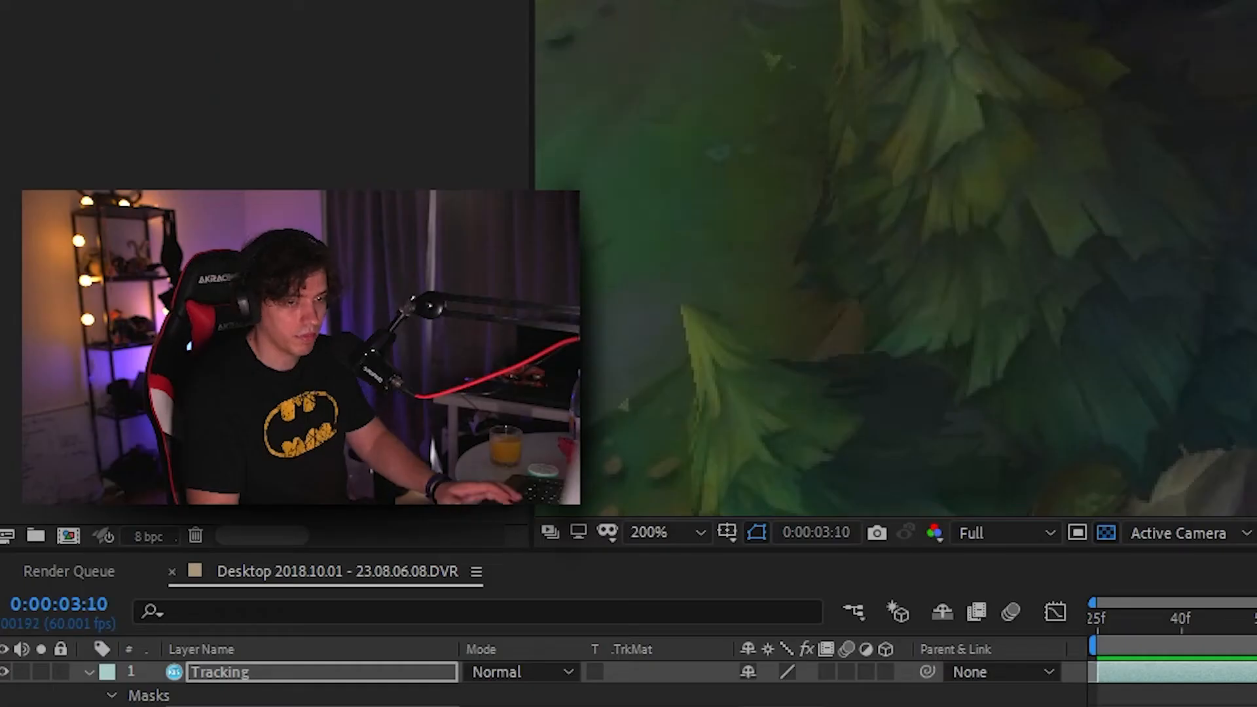
- Realign Mask 1 with the health bar around 0:00:03:10 and track it forward again
scroll(733, 381, "down", 2)
left_click_drag(733, 381, 626, 271)
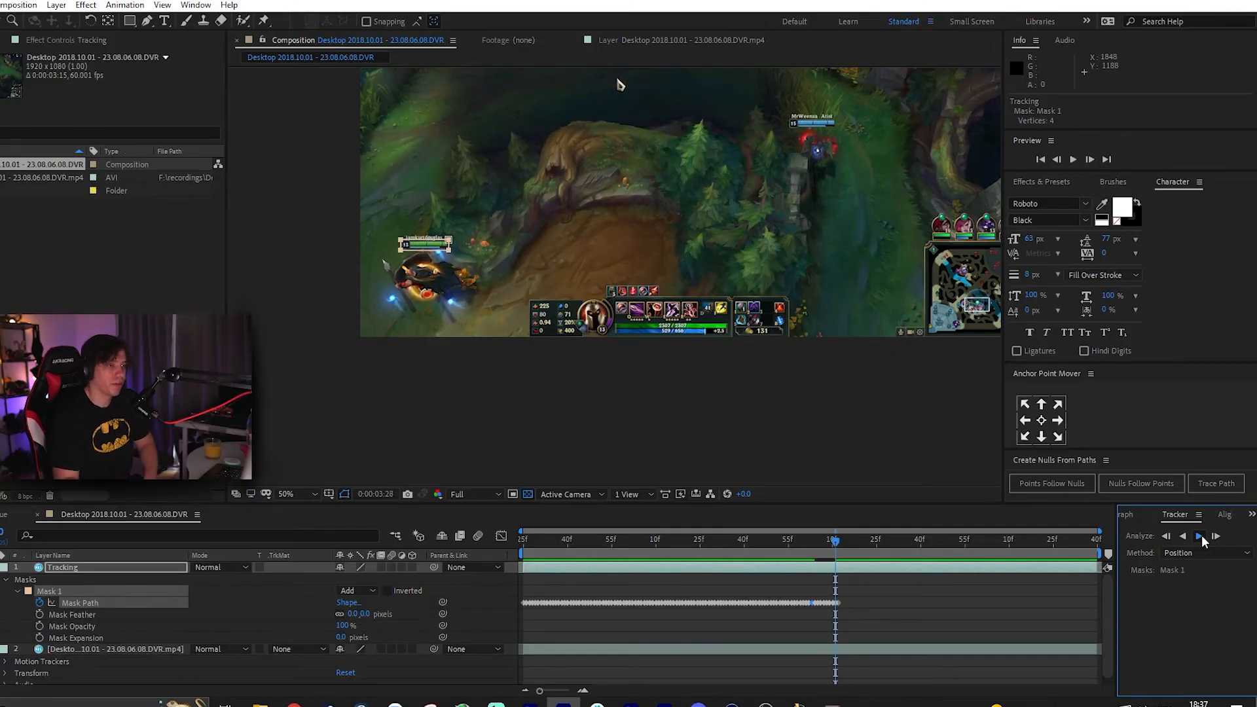
left_click(1199, 535)
- Step back from 0:00:04:27 to where the mask drifts and refit Mask 1 to the health bar around 0:00:04:21
left_click(1063, 542)
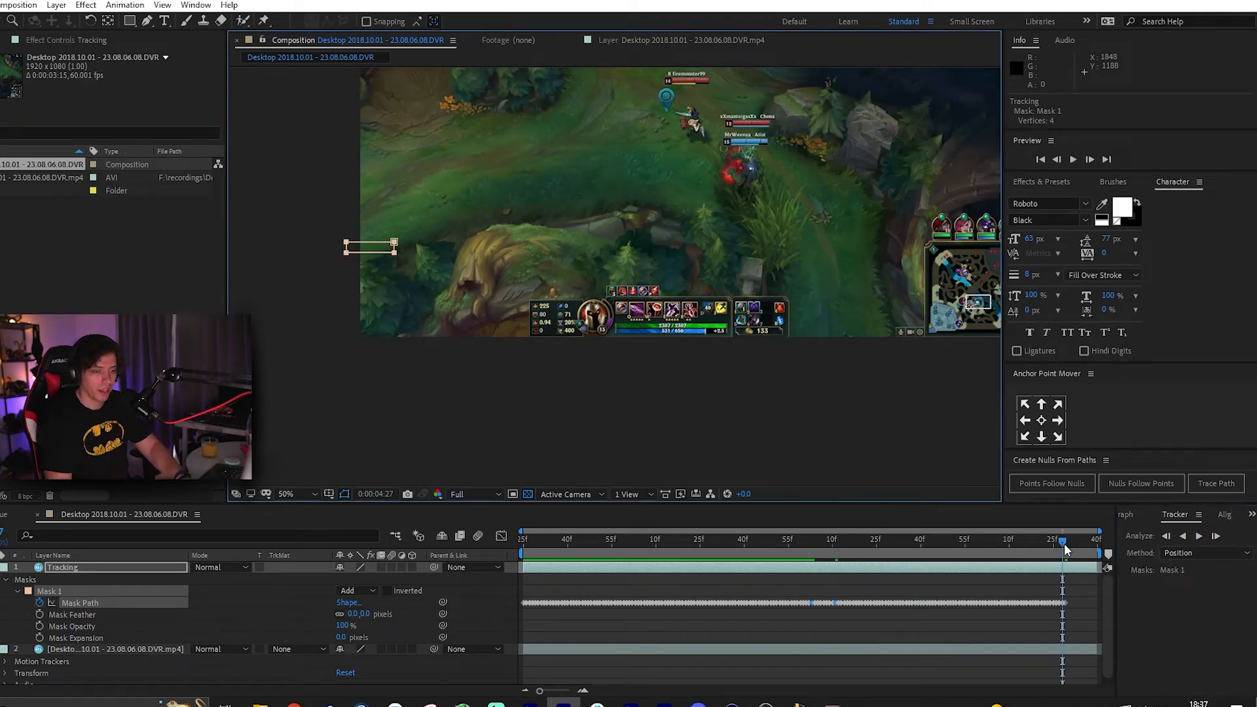
key("Page_Up")
key("Page_Up")
key("Page_Up")
key("Page_Up")
key("Page_Up")
key("Page_Up")
key("Page_Up")
scroll(454, 195, "up", 1)
left_click_drag(454, 194, 972, 358)
scroll(780, 303, "up", 2)
left_click_drag(834, 372, 412, 330)
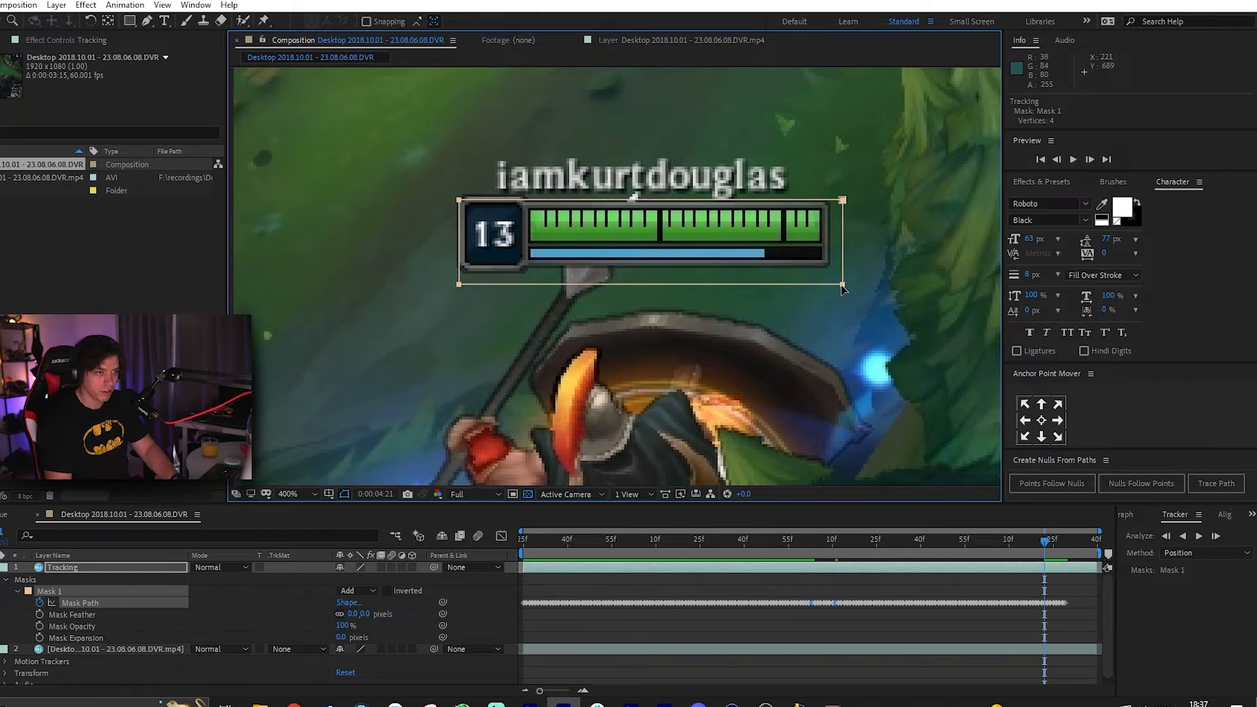
key("Page_Up")
key("Page_Up")
key("Page_Up")
mouse_move(844, 289)
left_mouse_down()
mouse_move(810, 368)
mouse_move(740, 386)
mouse_move(783, 169)
mouse_move(709, 183)
left_mouse_up()
- Reposition Mask 1 over the health bar frame by frame through 0:00:04:25
key("Page_Down")
key("Page_Down")
key("Page_Down")
key("Page_Down")
scroll(708, 184, "down", 1)
key("Page_Down")
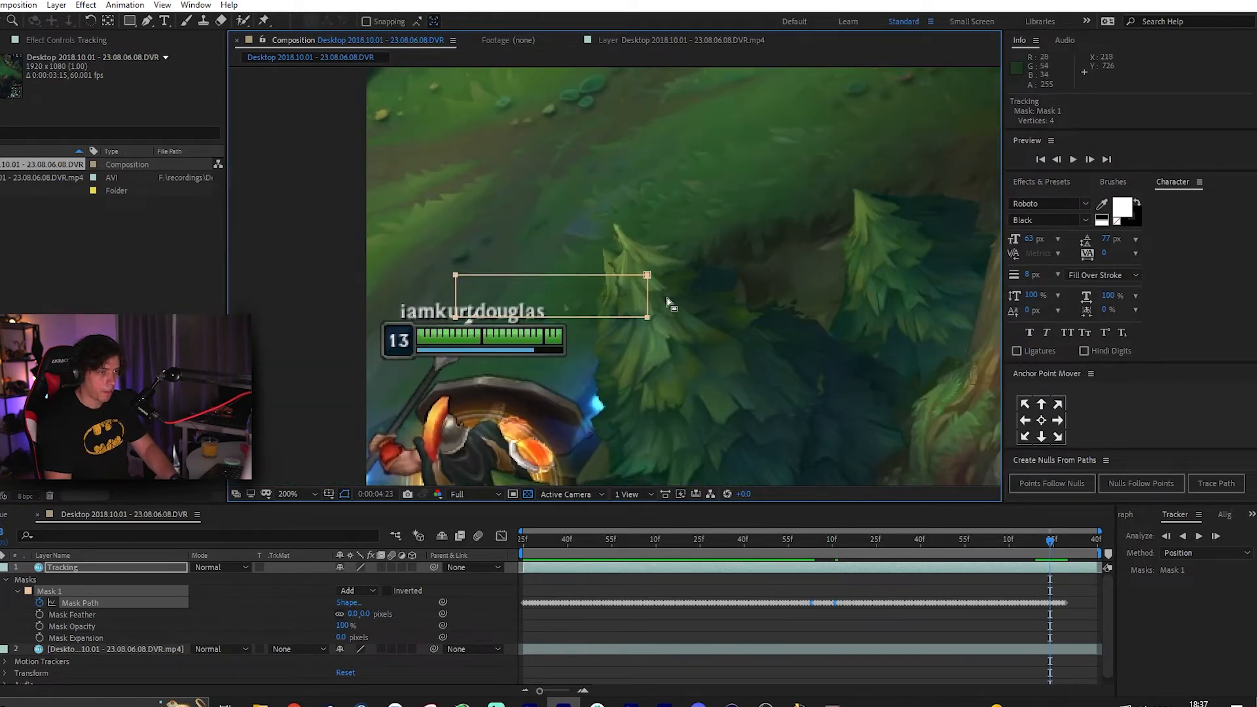
left_click_drag(646, 317, 459, 439)
key("Page_Down")
key("Page_Down")
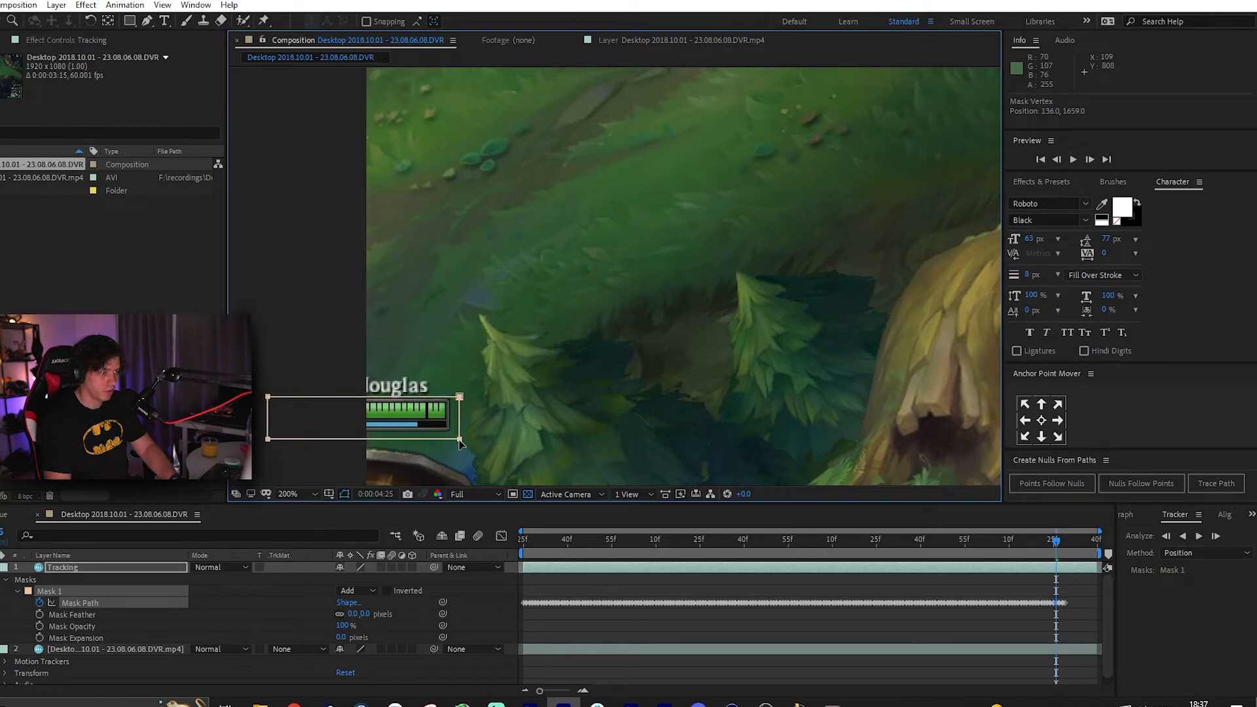
- Move Mask 1 outside the footage's left edge at 0:00:04:27 and 0:00:04:28, following the health bar out of frame
key("Page_Down")
key("Page_Down")
left_click_drag(638, 357, 680, 134)
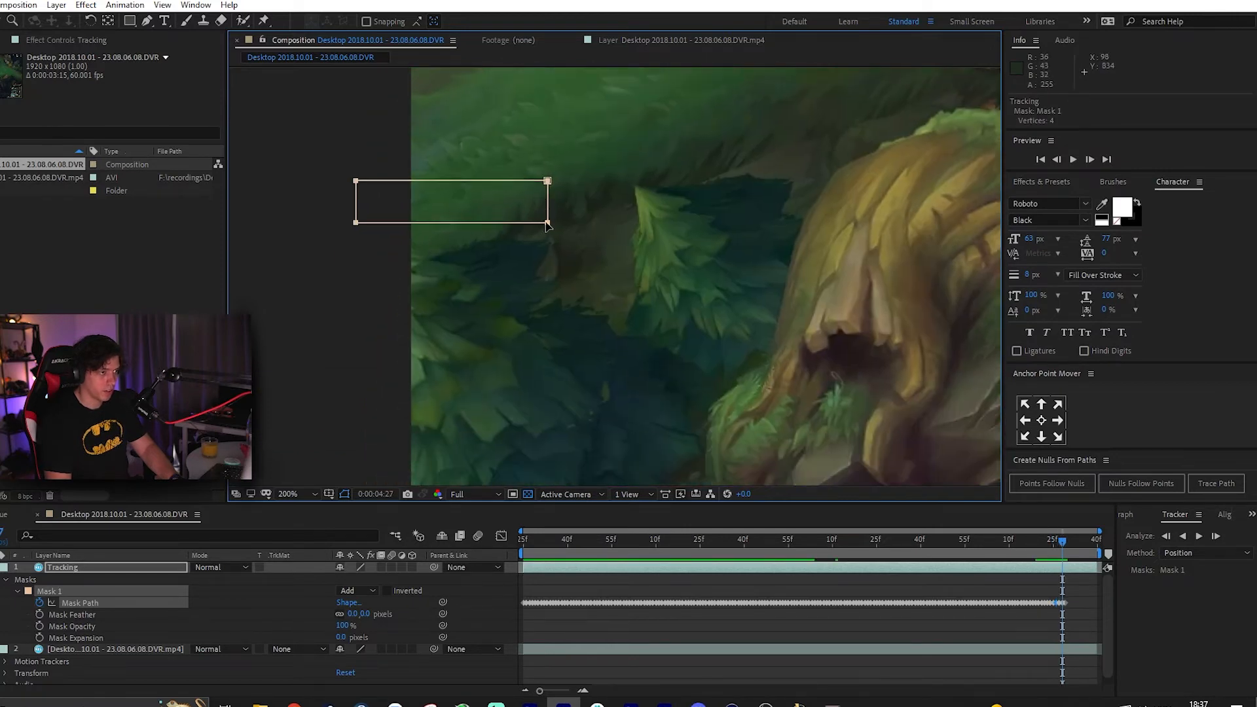
left_click_drag(547, 224, 396, 263)
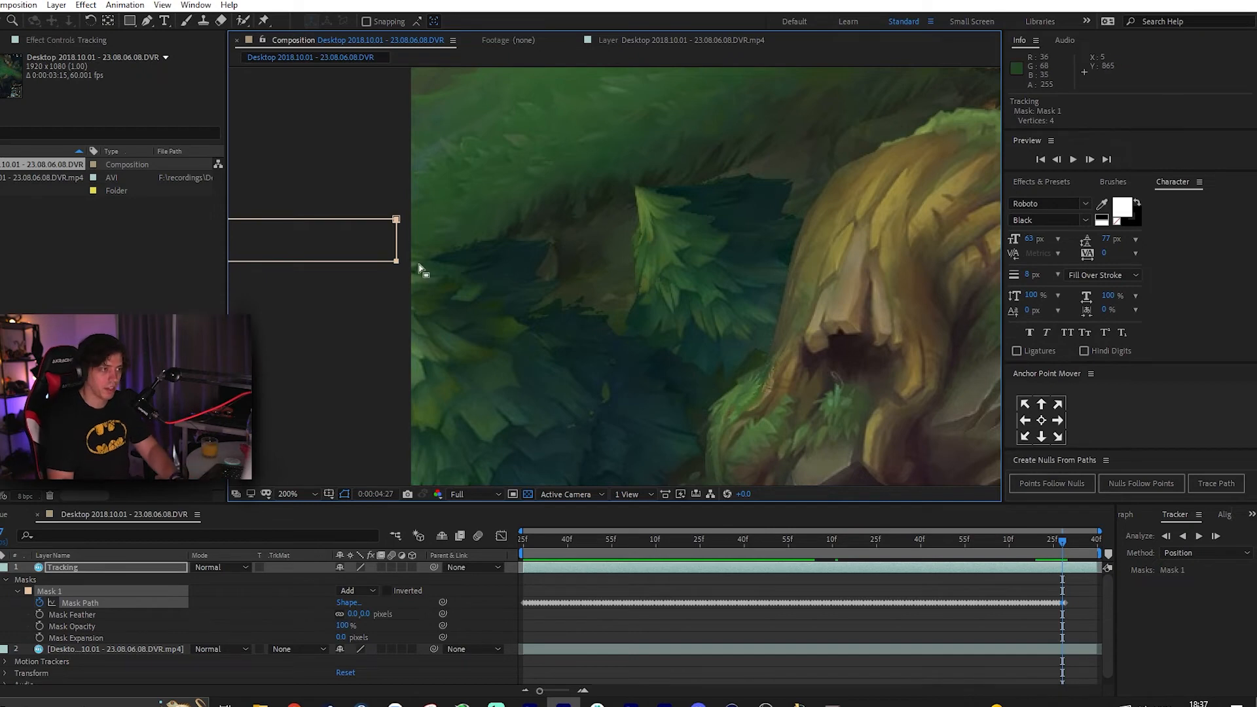
key("Page_Down")
left_click_drag(550, 225, 281, 292)
left_click(1067, 602)
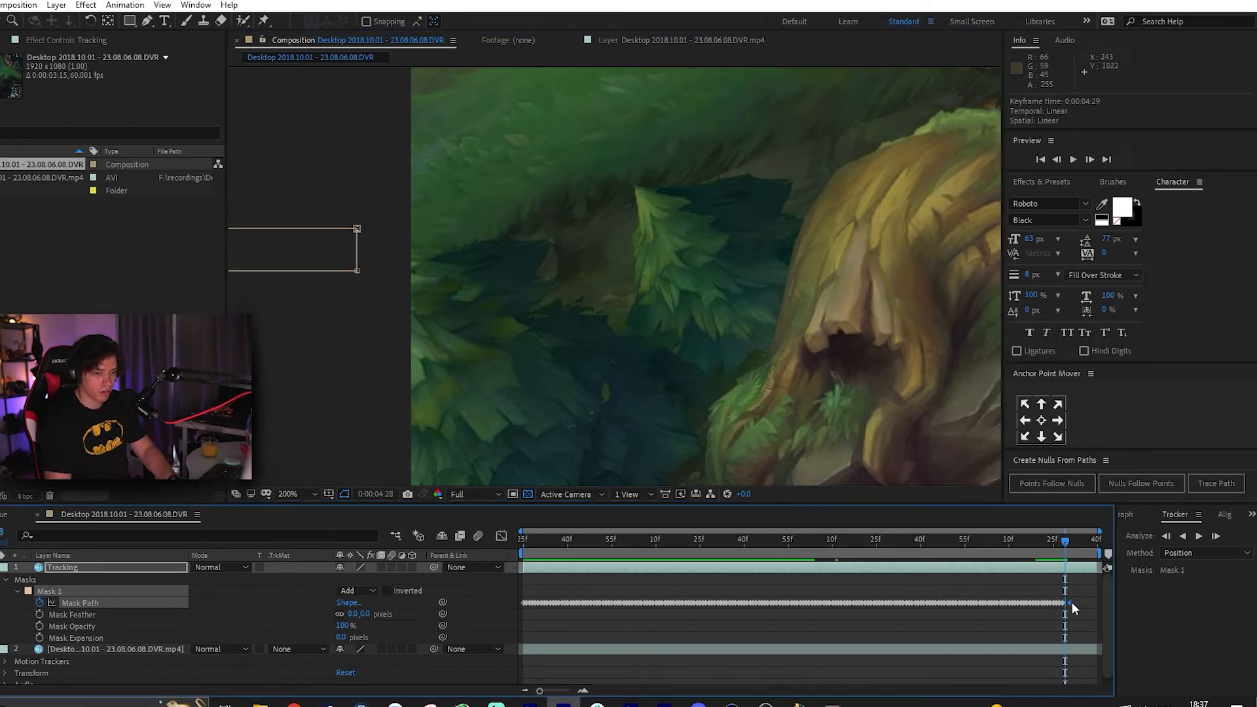
- Return to the composition start and create nulls that follow the points of the Tracking layer's Mask 1 path
scroll(655, 280, "down", 4)
key("Home")
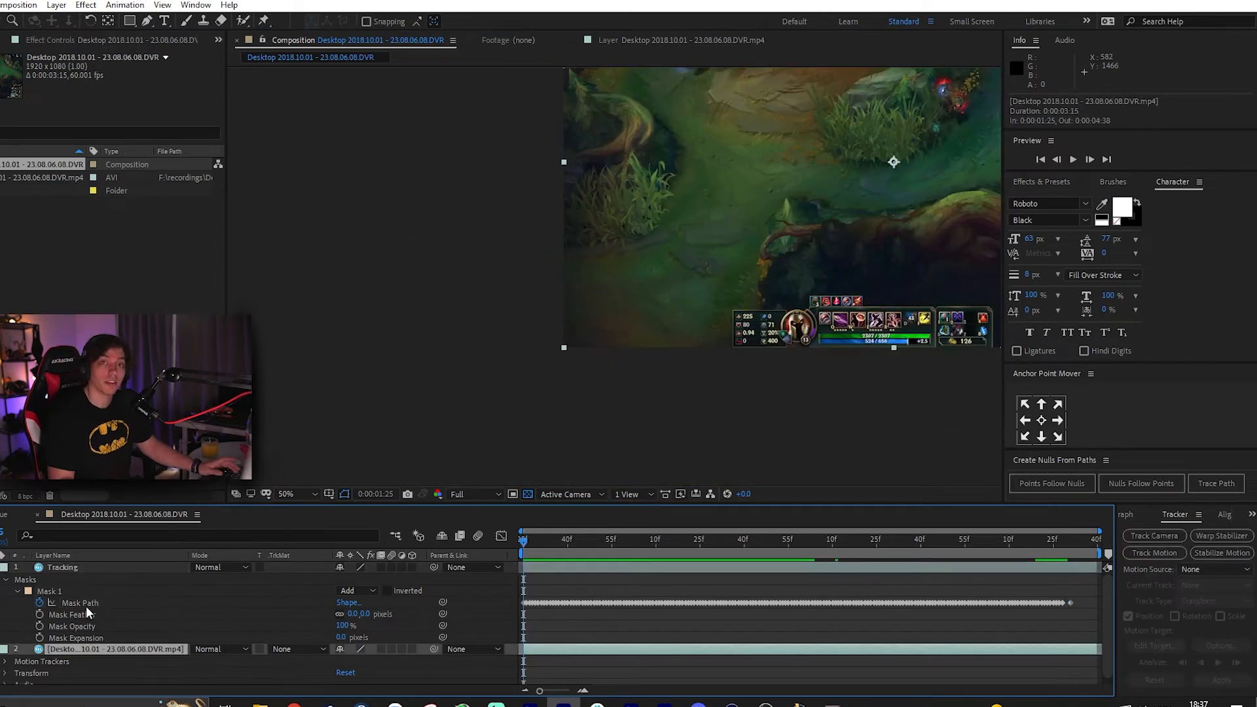
left_click(85, 605)
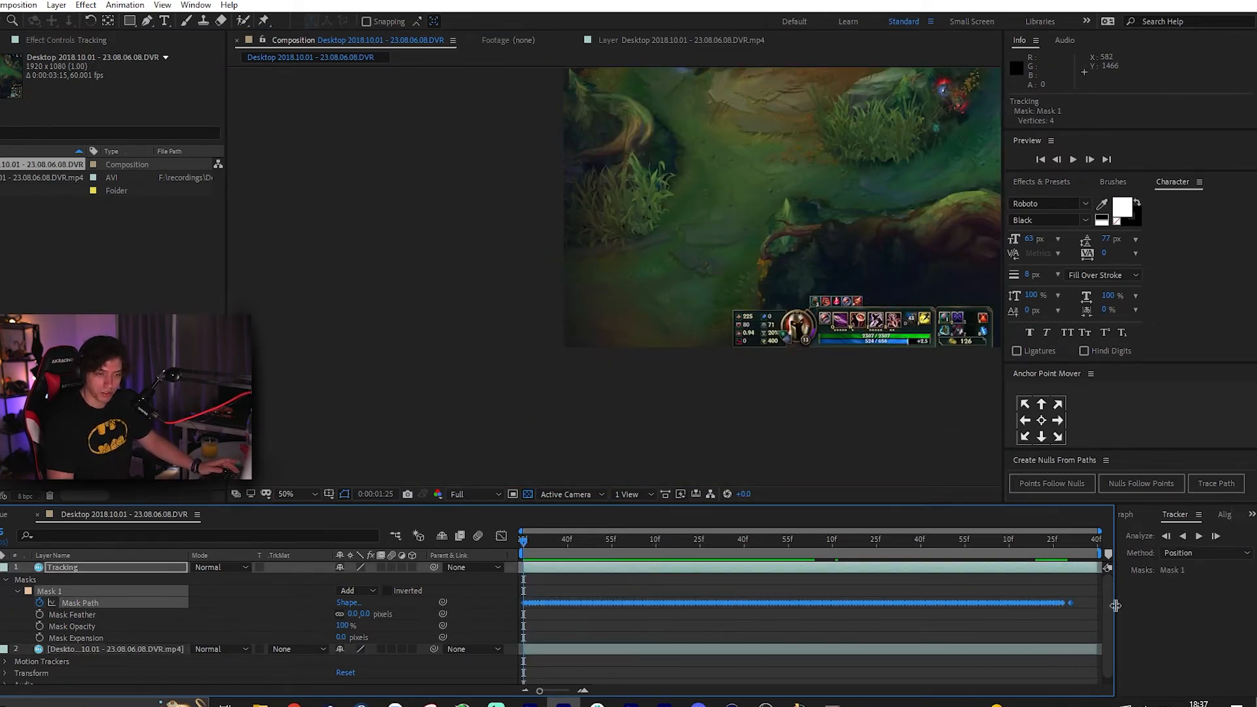
left_click(132, 6)
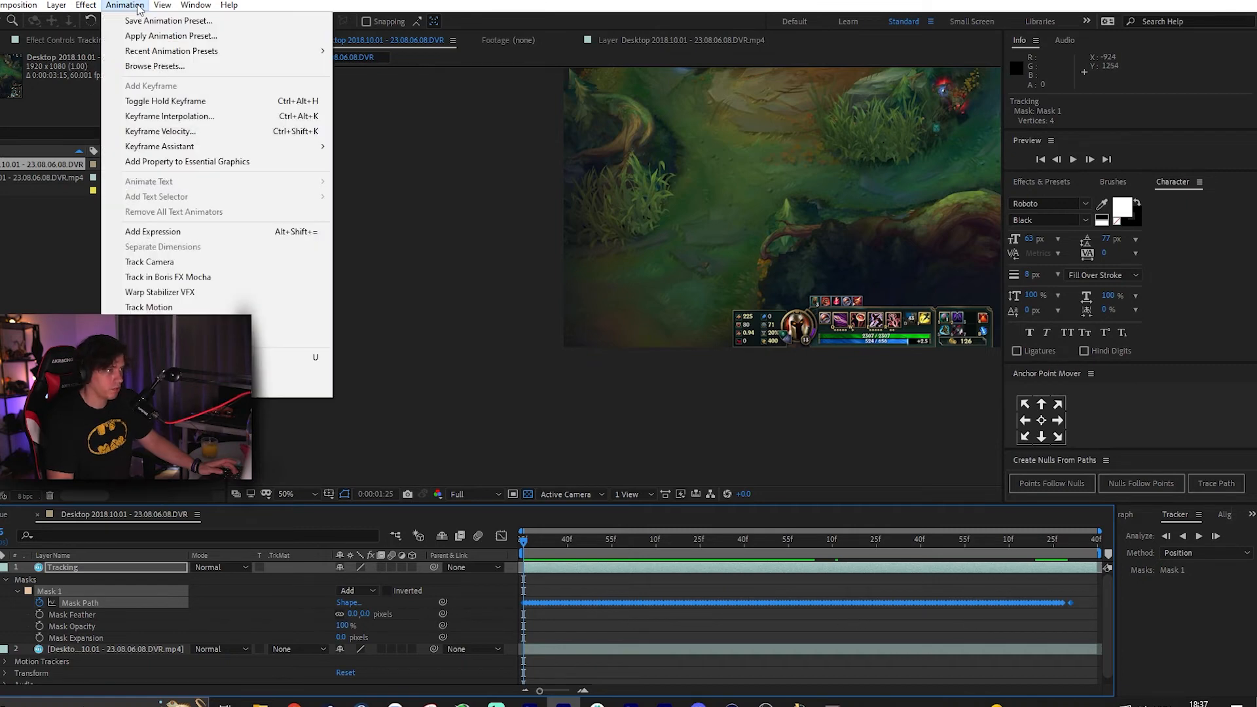
mouse_move(160, 5)
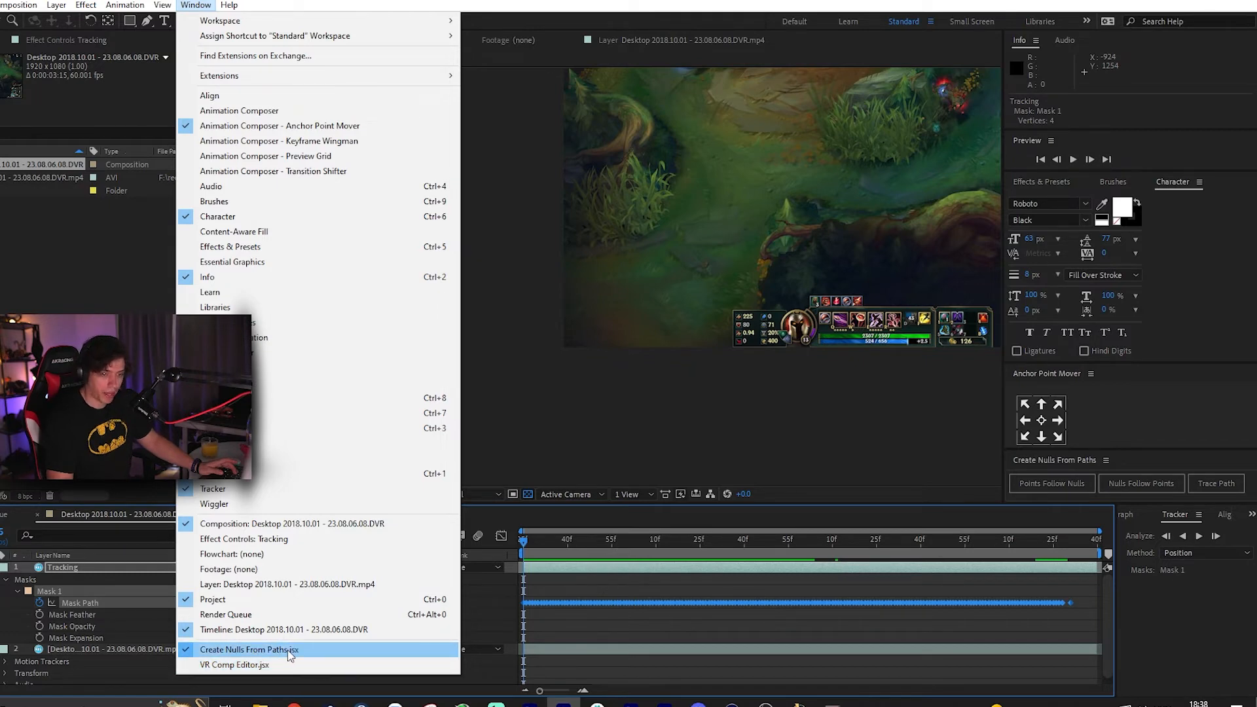
left_click(1251, 515)
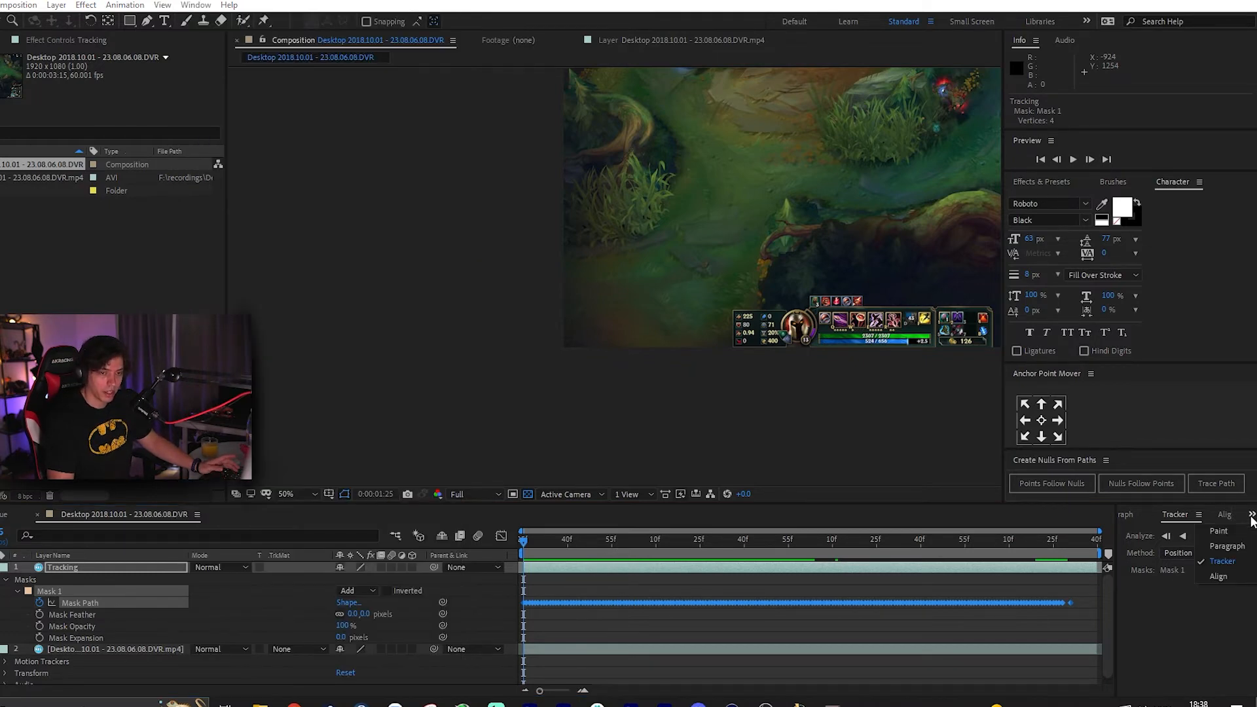
left_click(1187, 469)
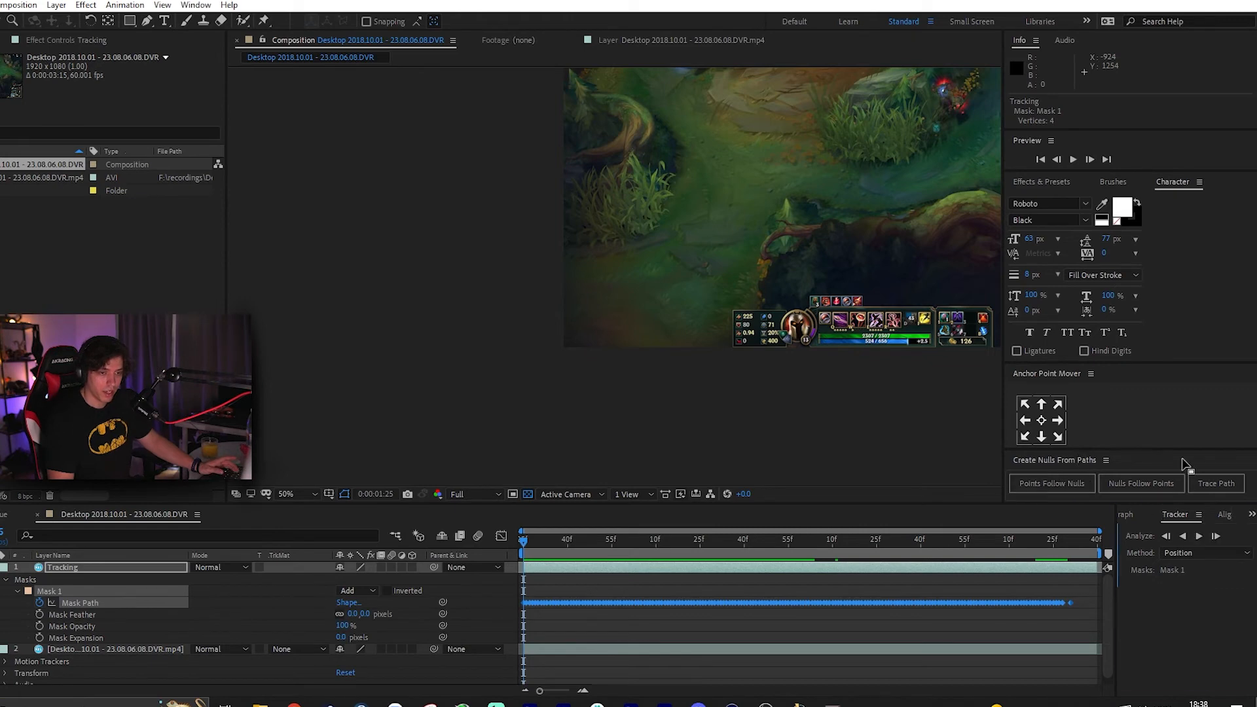
left_click(1115, 488)
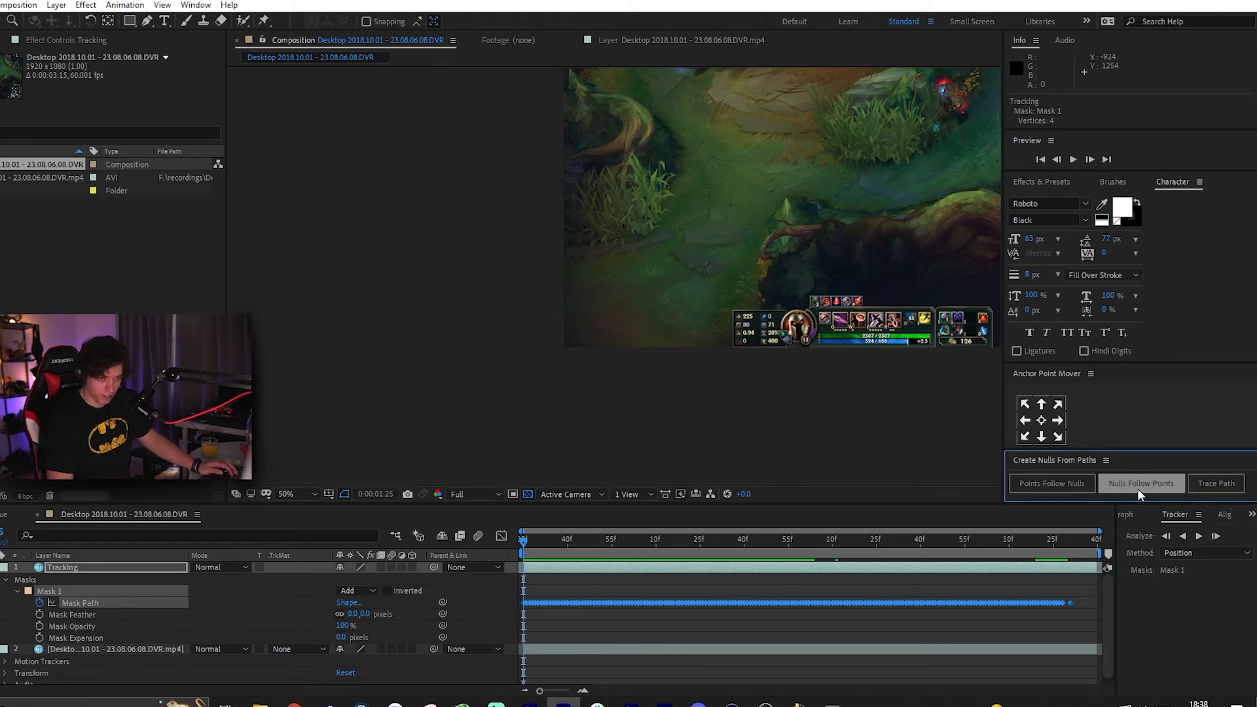
left_click(1123, 483)
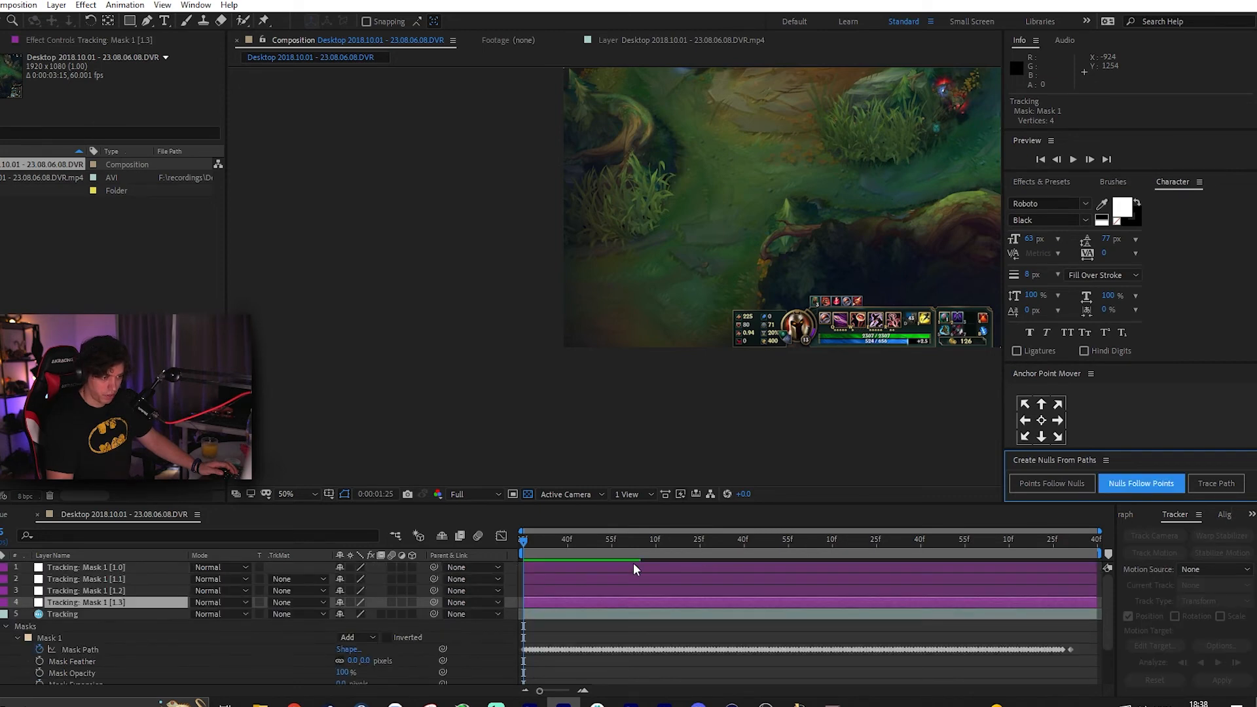
- Go to 0:00:02:33, hide the mask-point nulls and collapse the Tracking layer's properties
left_click(536, 544)
left_click_drag(536, 544, 726, 545)
left_click_drag(739, 180, 677, 276)
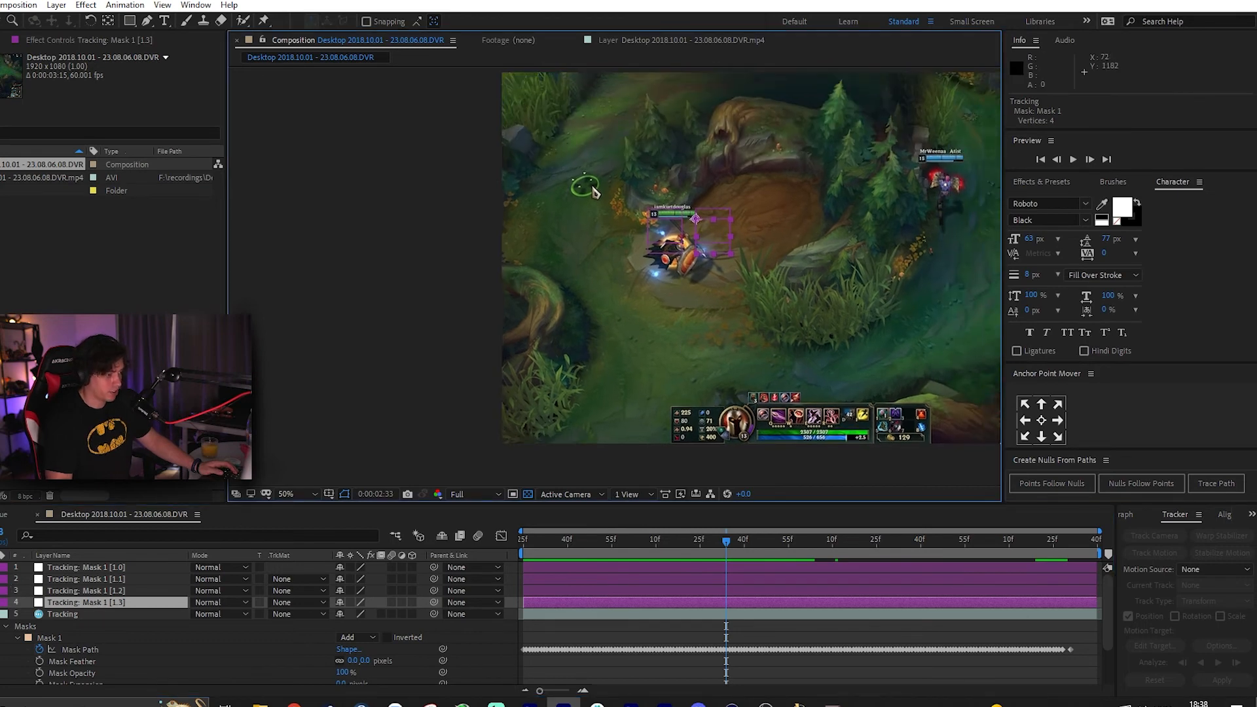
left_click(11, 590)
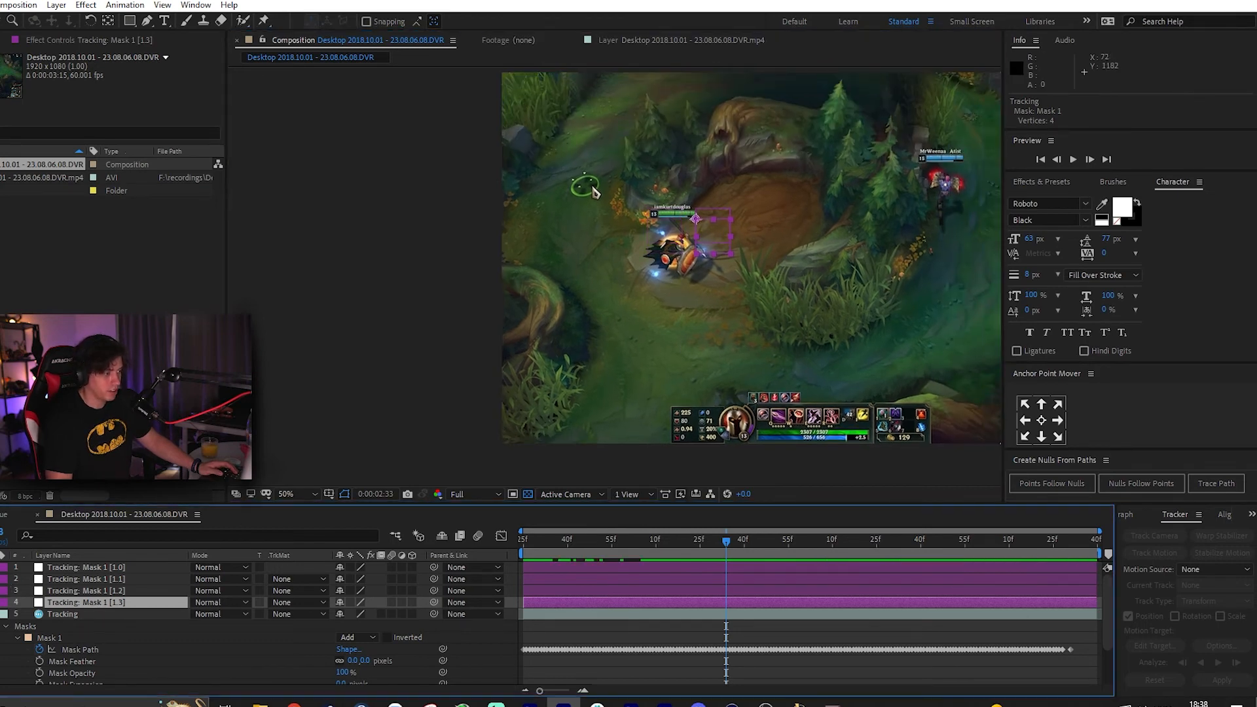
left_click(11, 602)
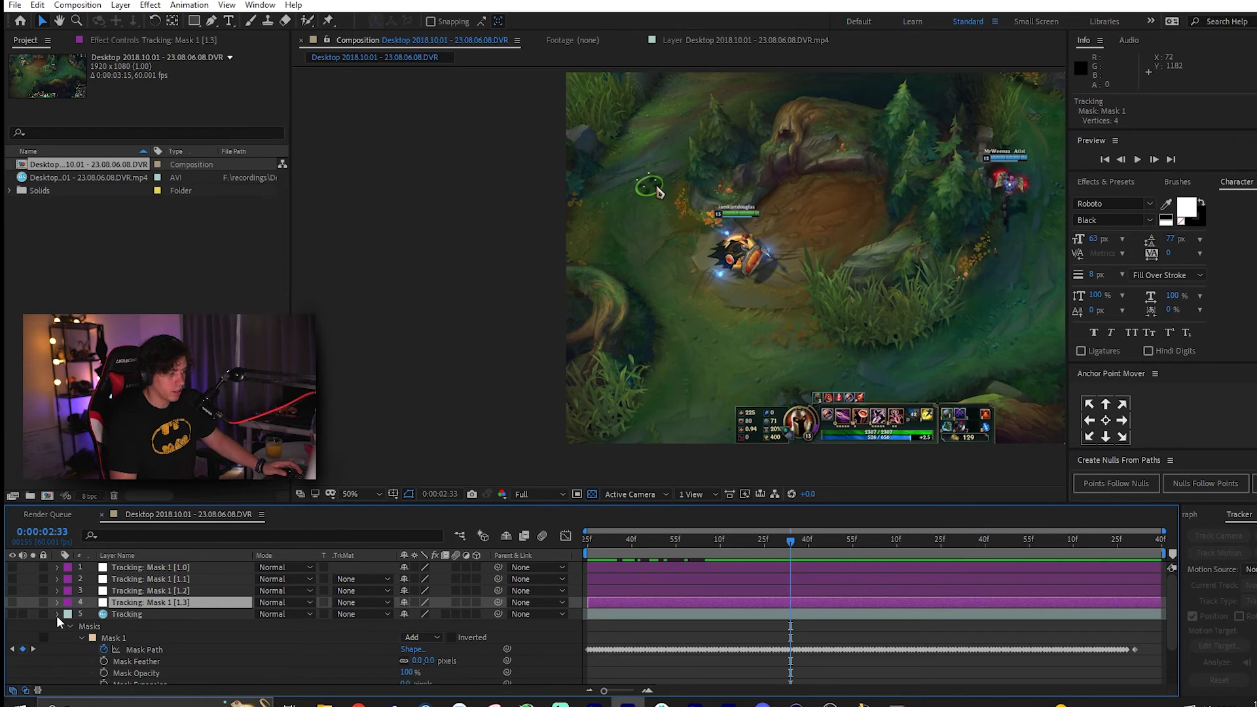
left_click(58, 616)
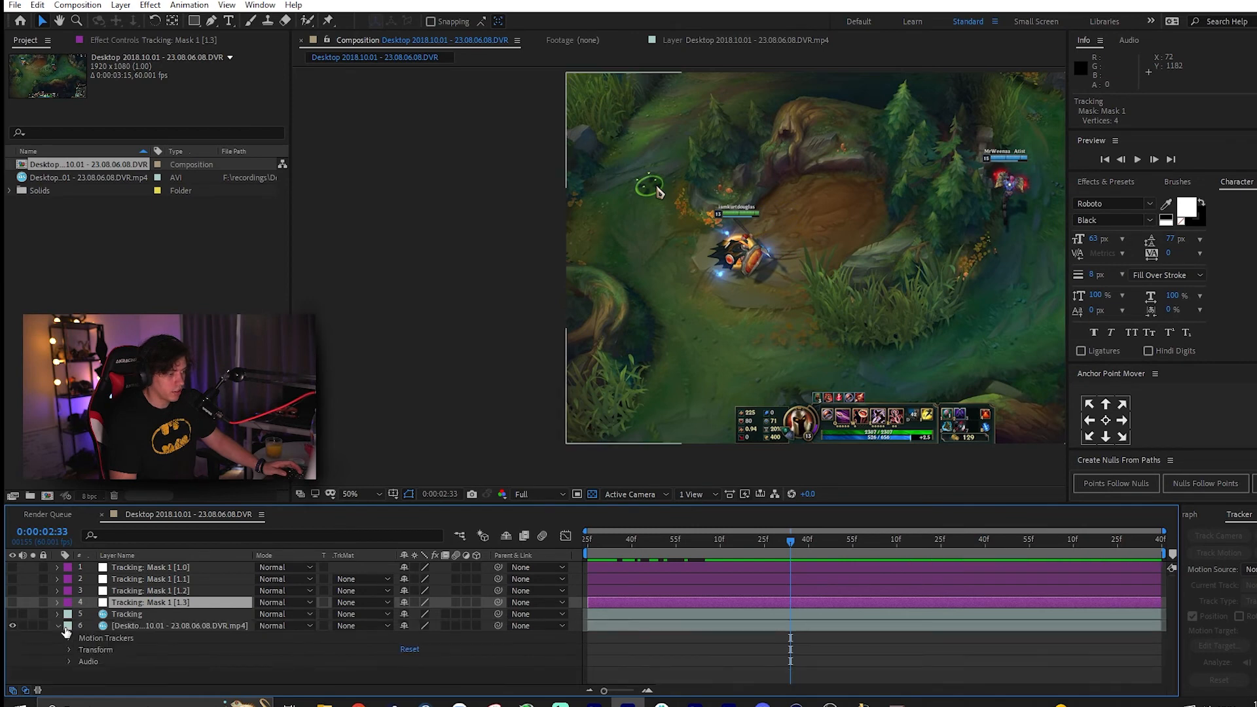
- Add a text layer reading "Tracker" above the Tracking layer, placed beside the champion's health bar at 0:00:02:33
left_click(131, 614)
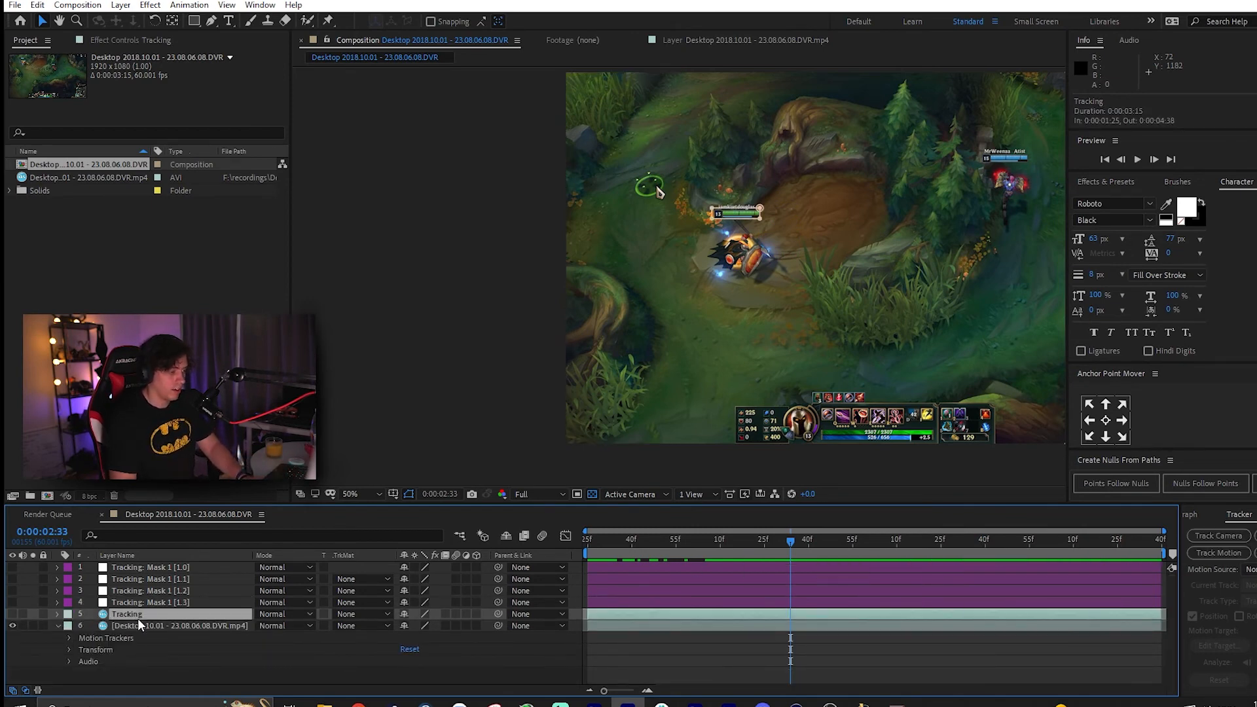
key("ctrl+t")
left_click(764, 228)
type("Tra")
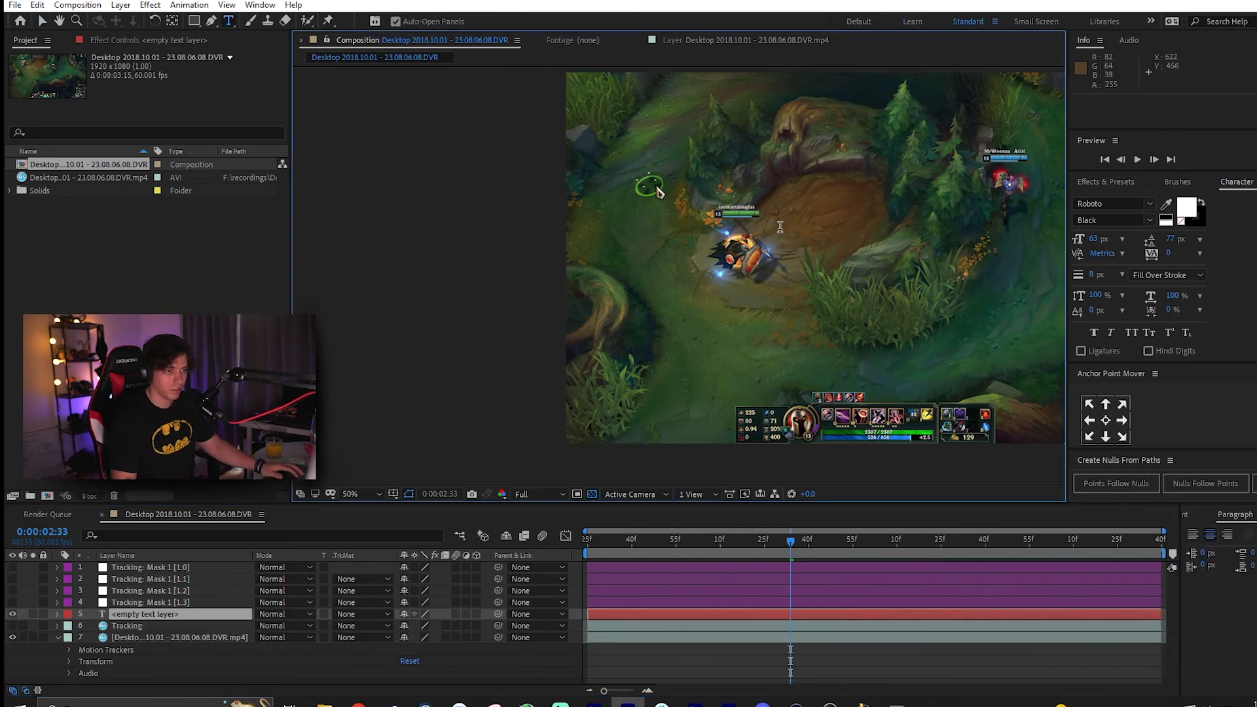
type("cker")
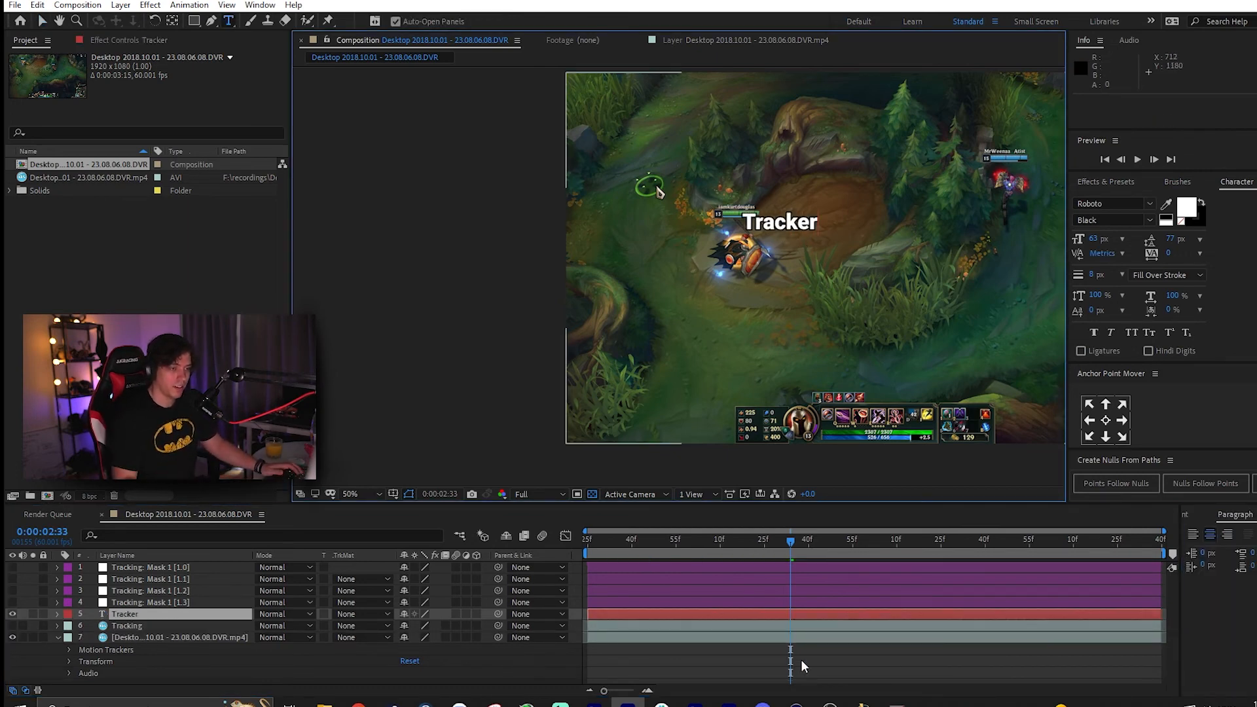
- Parent the "Tracker" text layer to the null Tracking: Mask 1 [1.3]
left_click(732, 665)
left_click(200, 615)
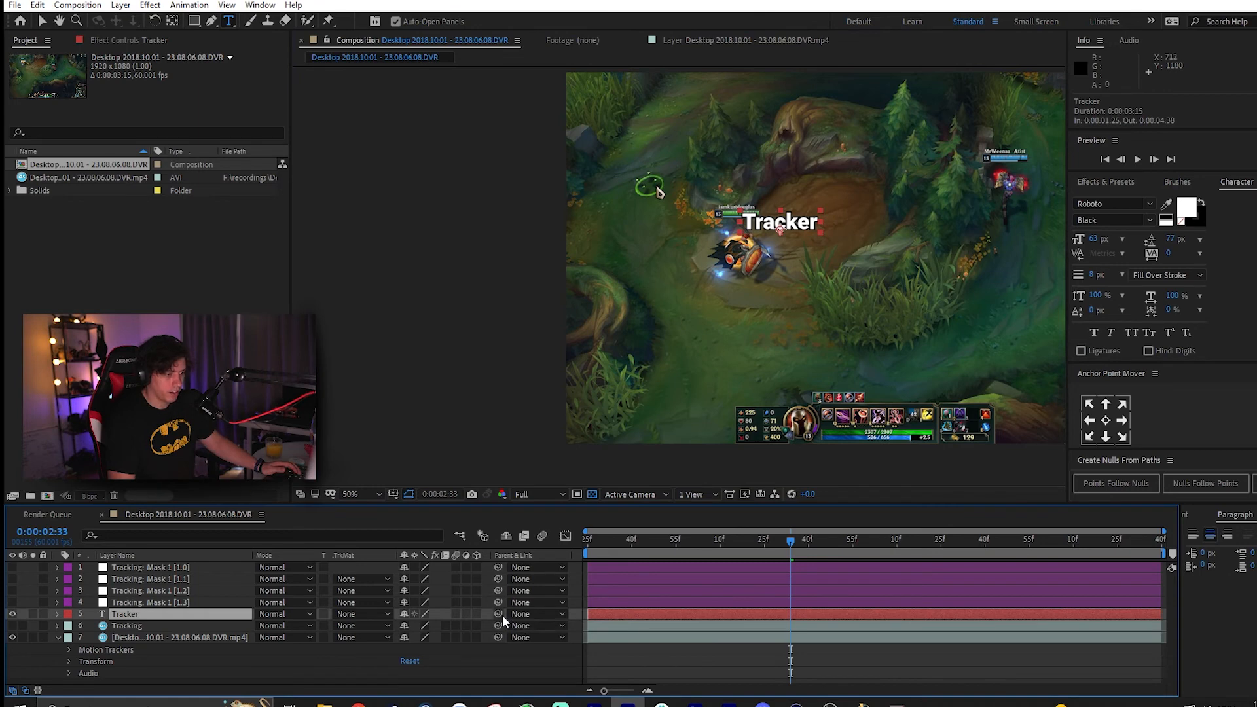
left_click_drag(498, 614, 150, 602)
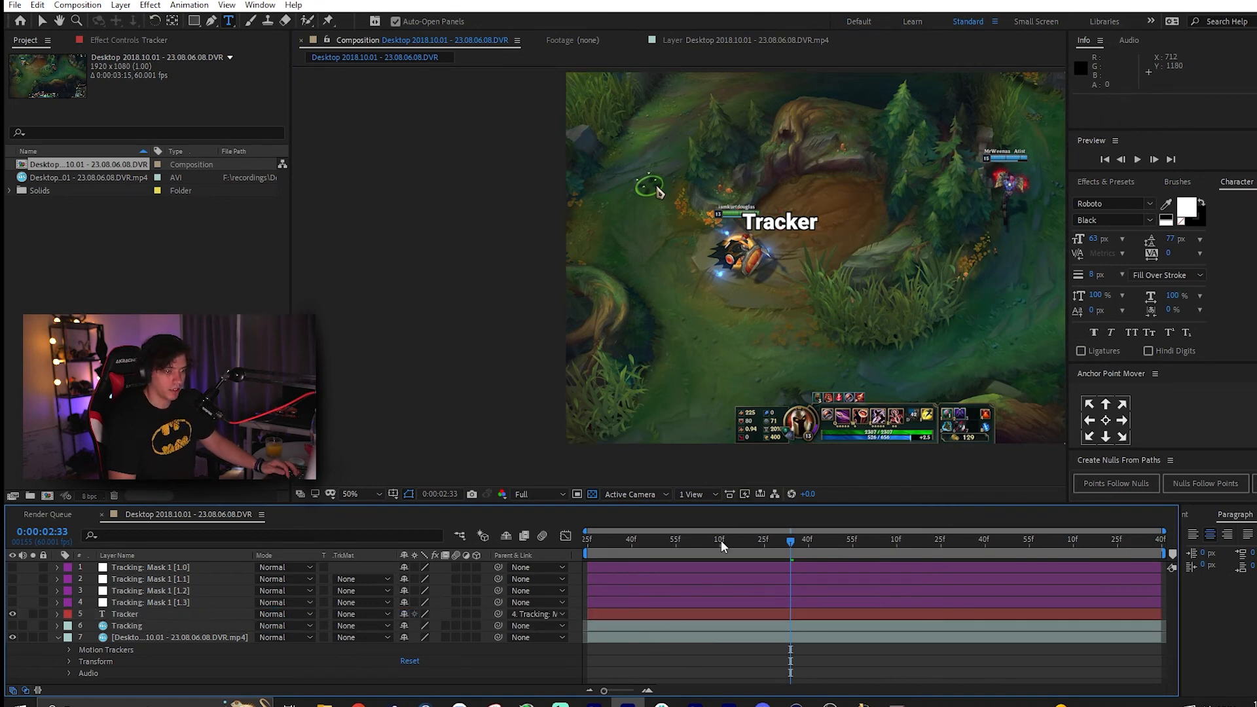
- Delete the three unused mask-point nulls, Mask 1 [1.0], [1.1] and [1.2], keeping only the text layer's parent null
left_click(110, 591)
left_click(124, 556)
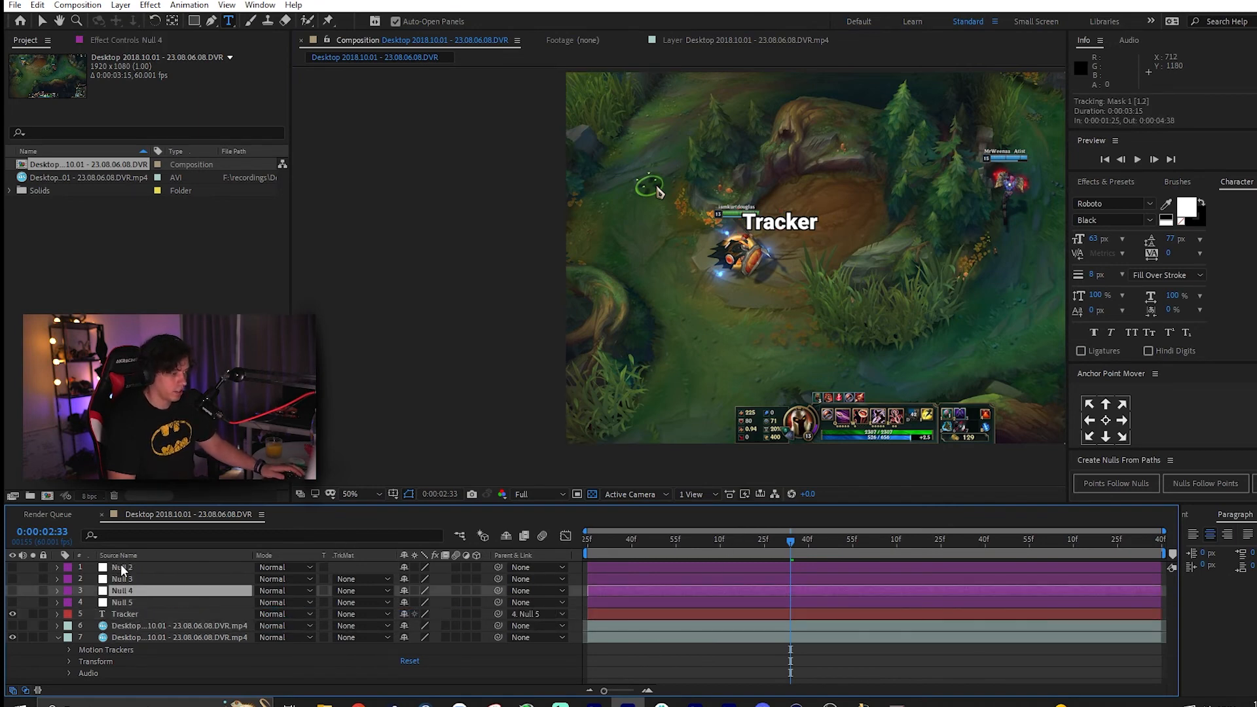
left_click(149, 568, "shift")
key("Delete")
- Preview the composition from its start to check how the "Tracker" text follows the champion
key("Home")
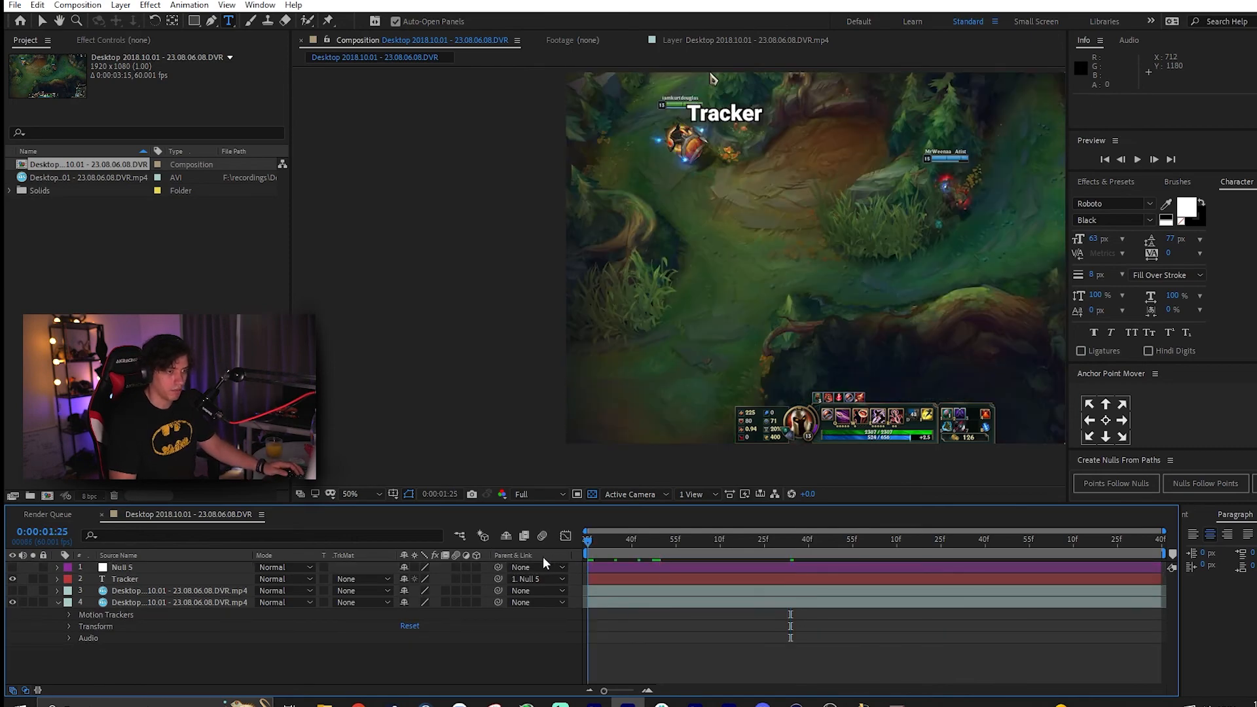
left_click_drag(757, 263, 638, 379)
key("space")
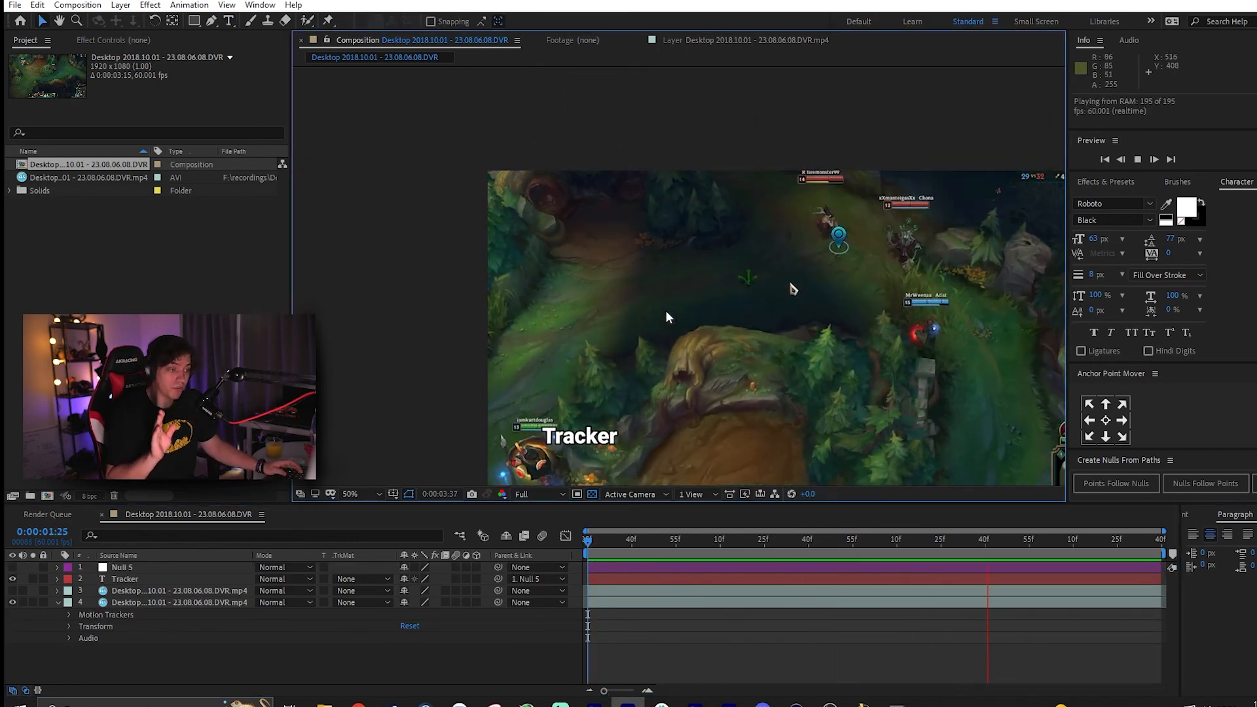
key("space")
key("space")
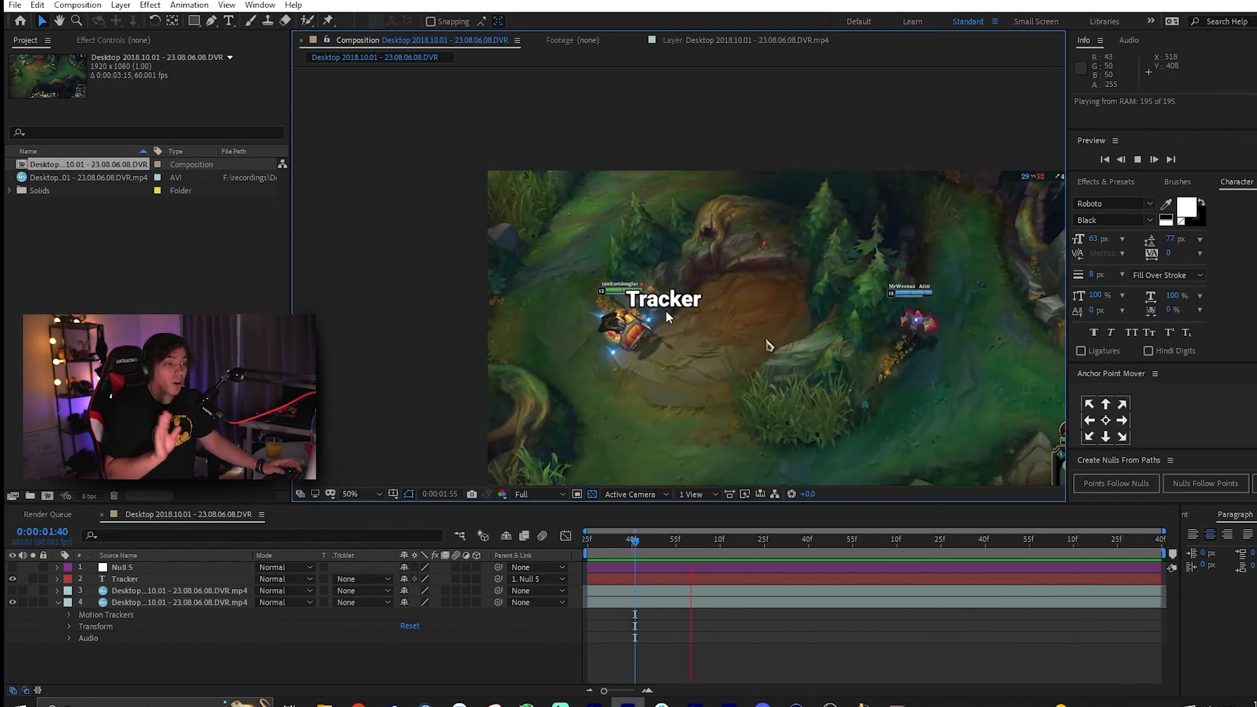